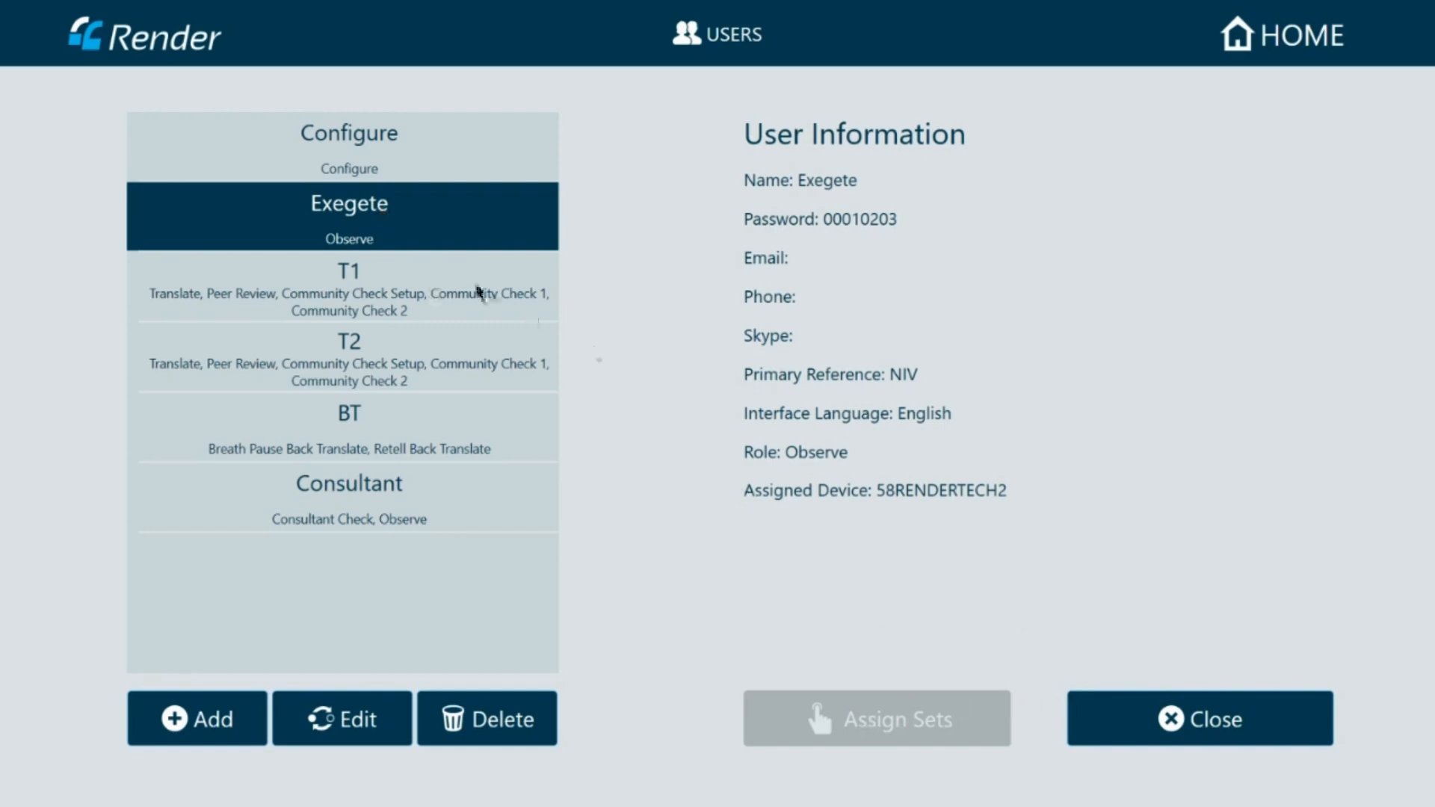
Open the set assignment roles for user T1
{"action": "left_click", "coordinate": [371, 284]}
{"action": "left_click", "coordinate": [893, 736]}
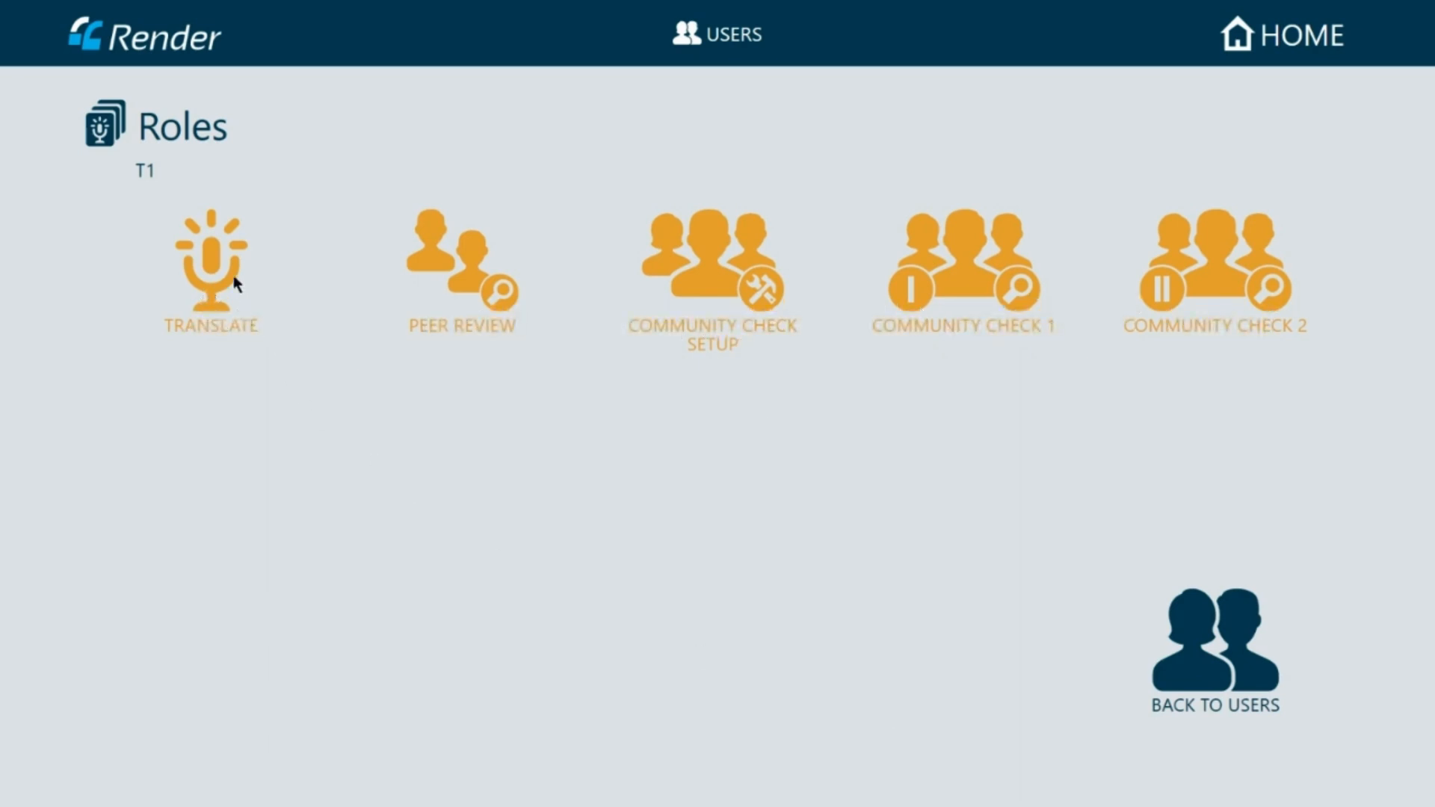
Assign Set 6 Genesis 11:1-9: Mankind making a name for themselves to T1's Translate role
{"action": "left_click", "coordinate": [217, 261]}
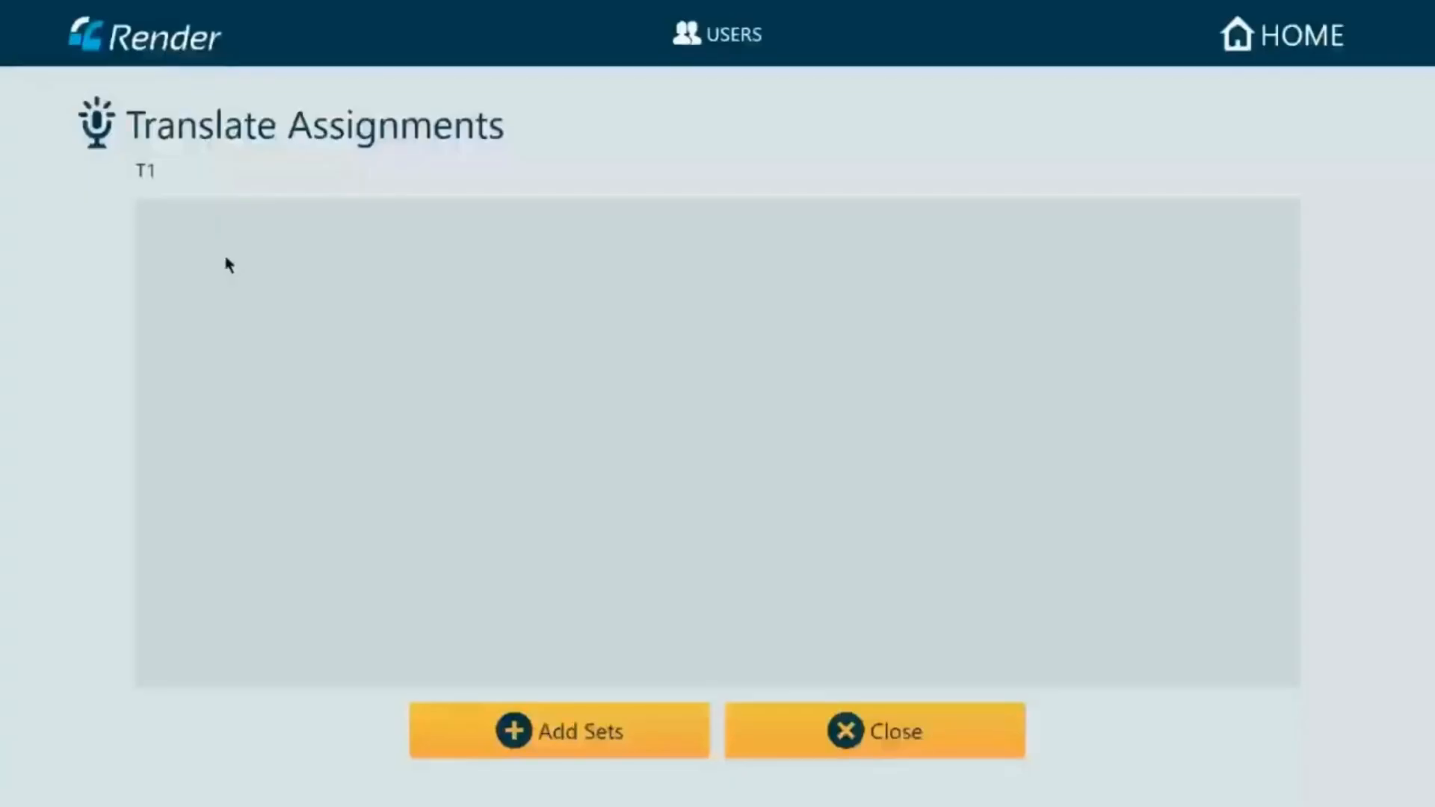
{"action": "left_click", "coordinate": [497, 719]}
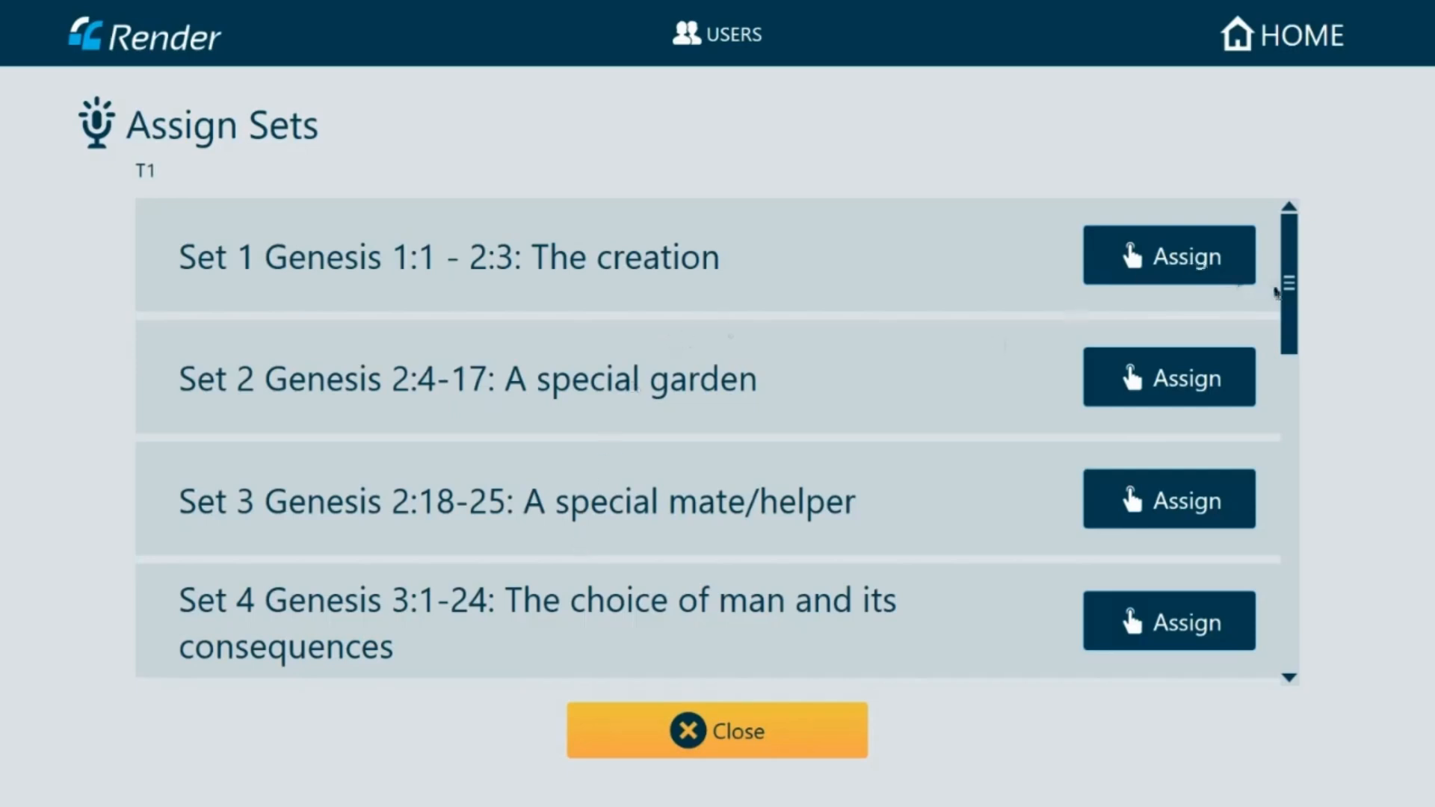
{"action": "left_click_drag", "start_coordinate": [1290, 307], "coordinate": [1290, 409]}
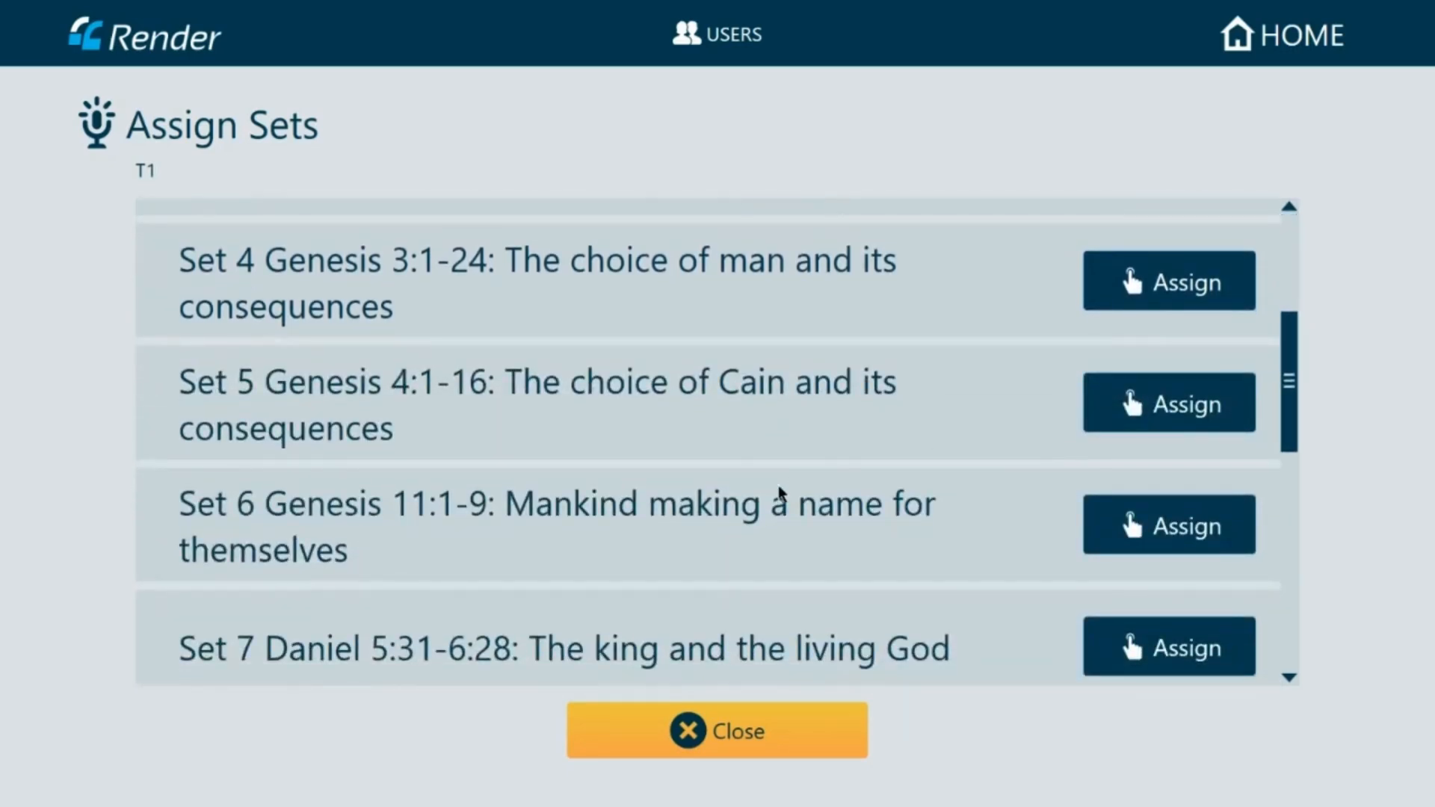
{"action": "left_click", "coordinate": [1130, 538]}
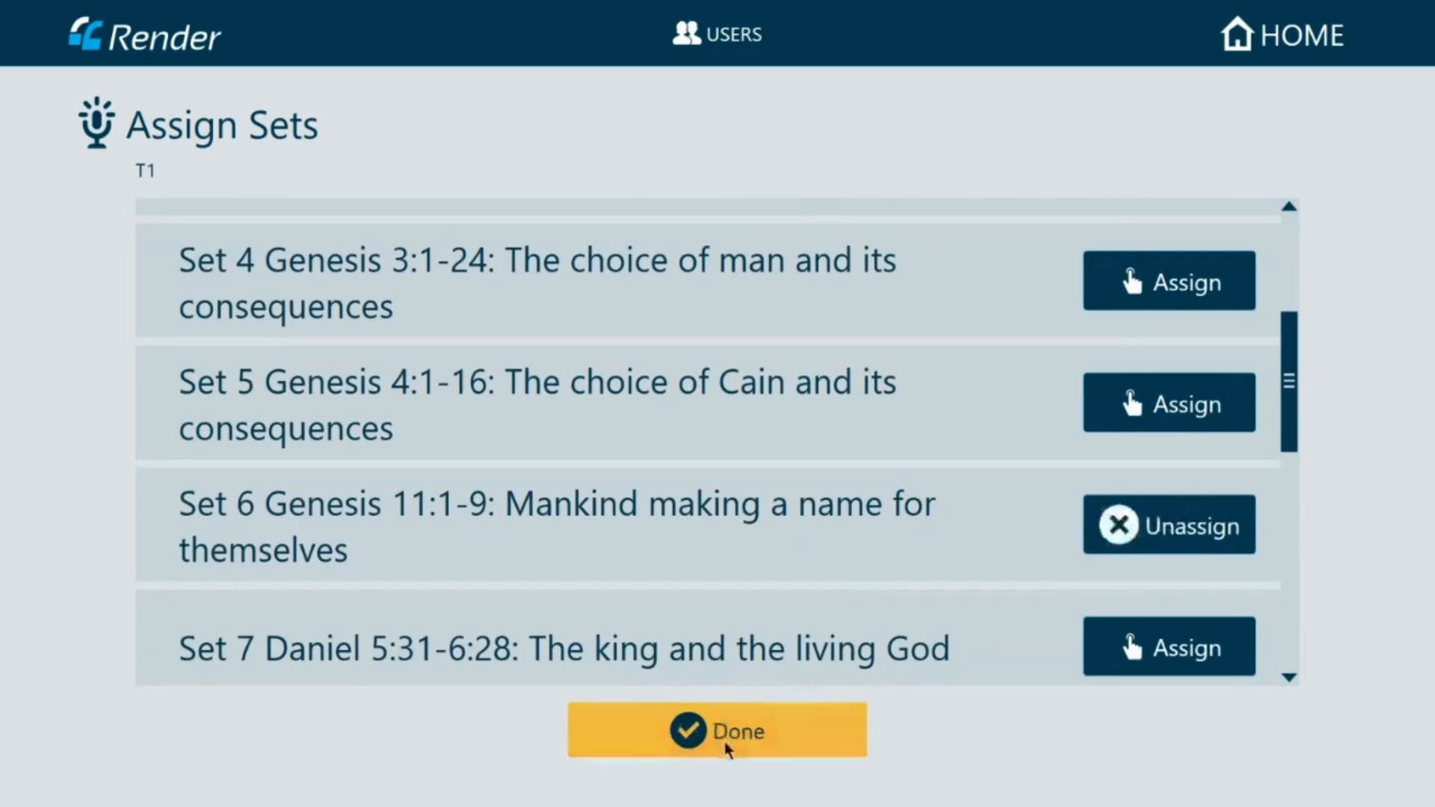
{"action": "left_click", "coordinate": [724, 742]}
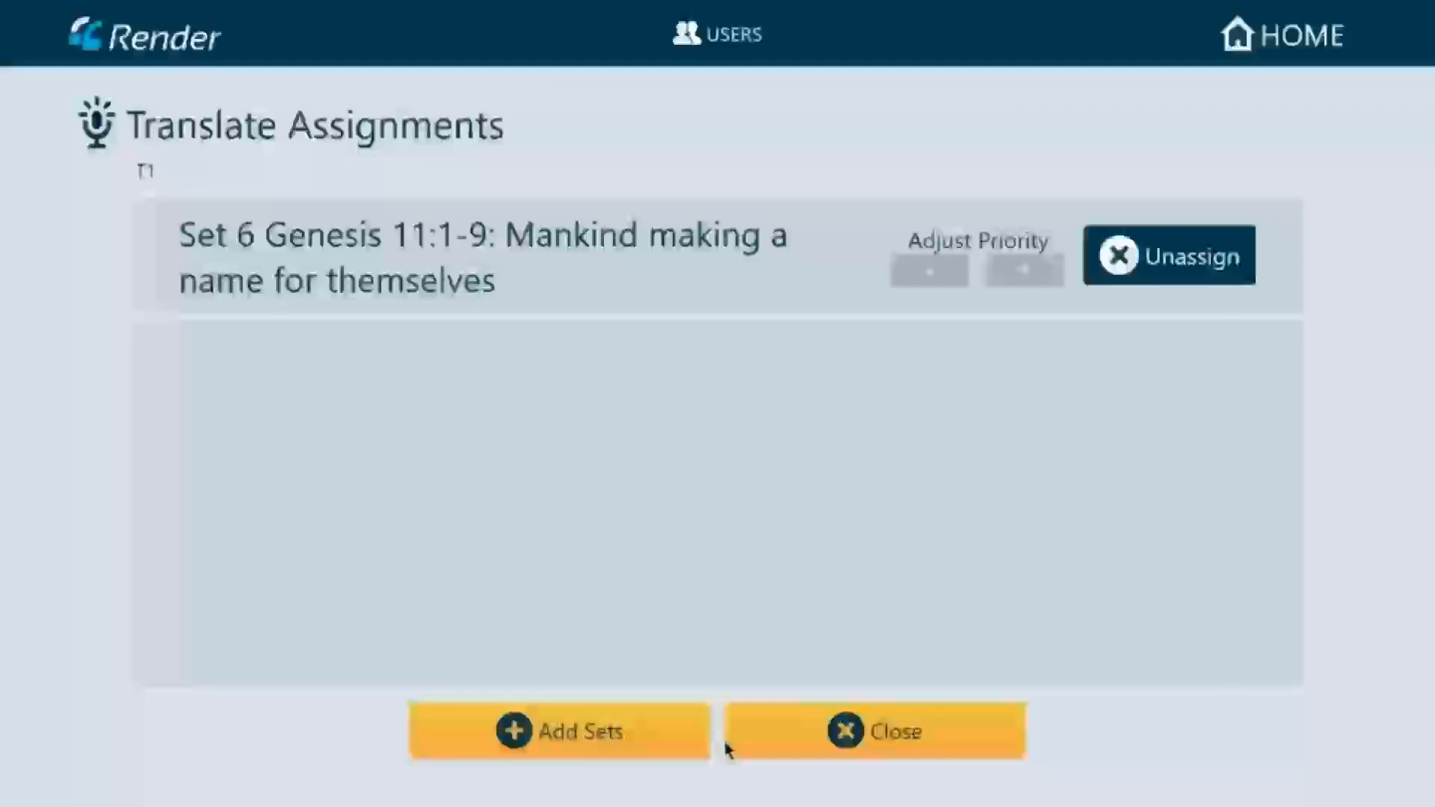
{"action": "left_click", "coordinate": [839, 737]}
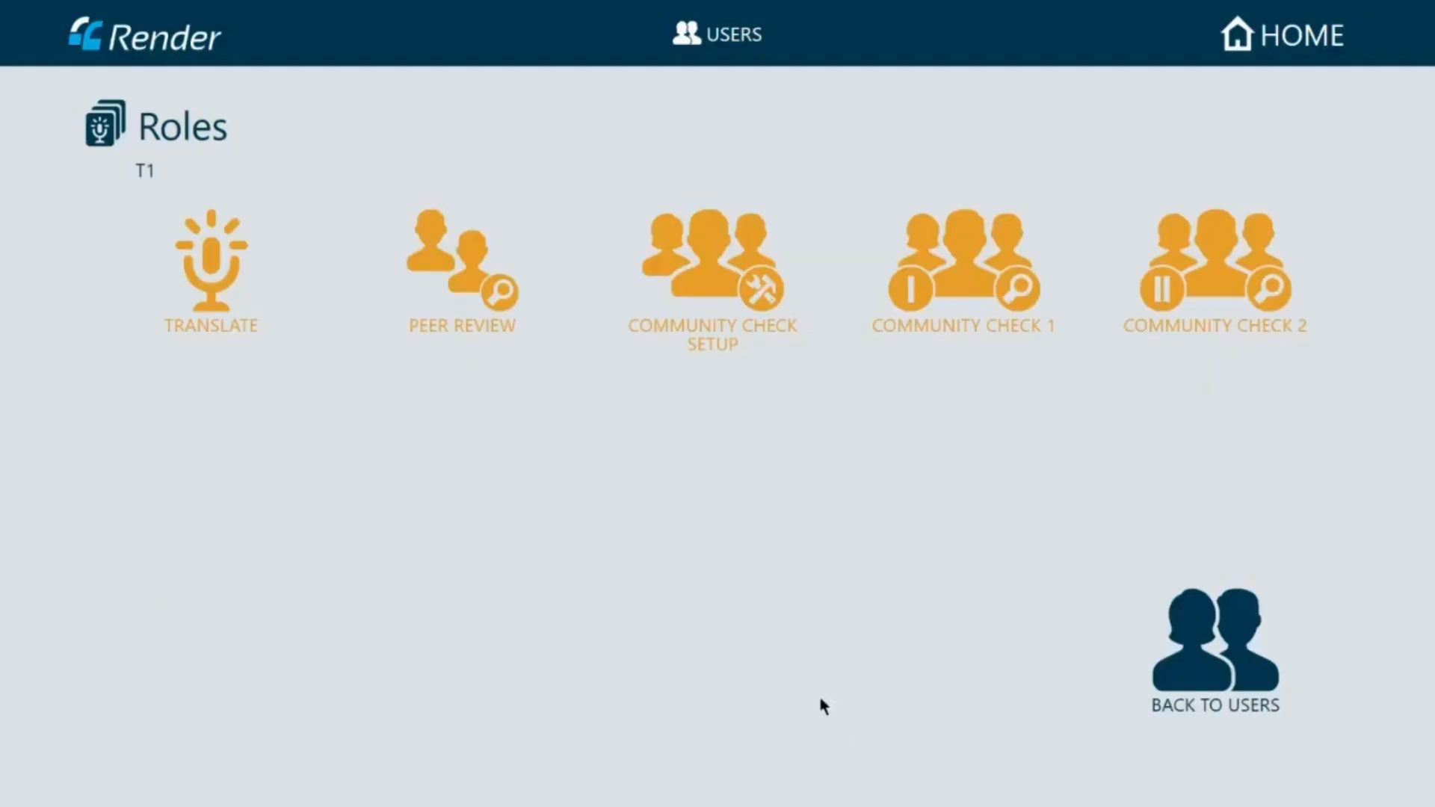
Check which sets are available to assign for T1's Peer Review role, without assigning any
{"action": "left_click", "coordinate": [467, 275]}
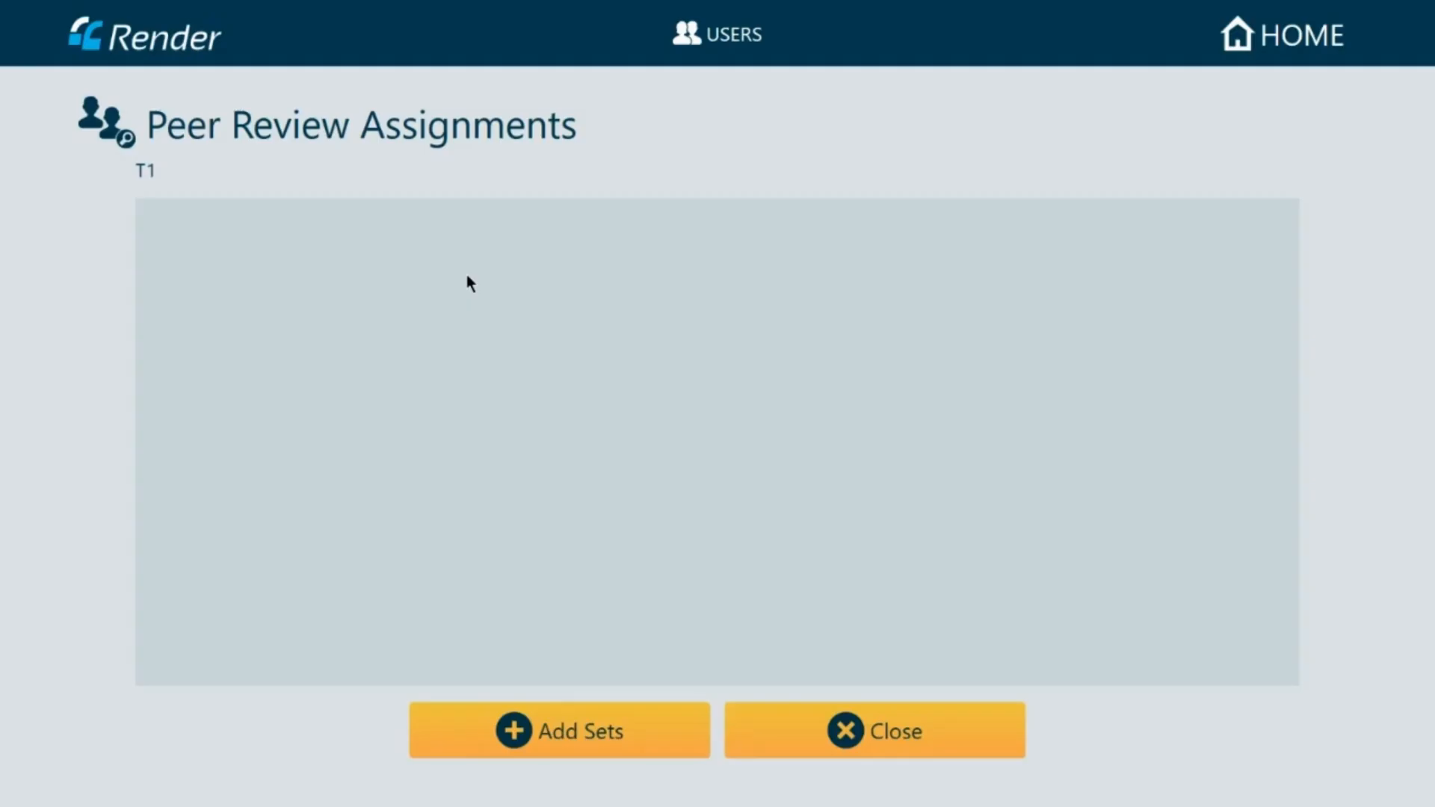
{"action": "left_click", "coordinate": [586, 736]}
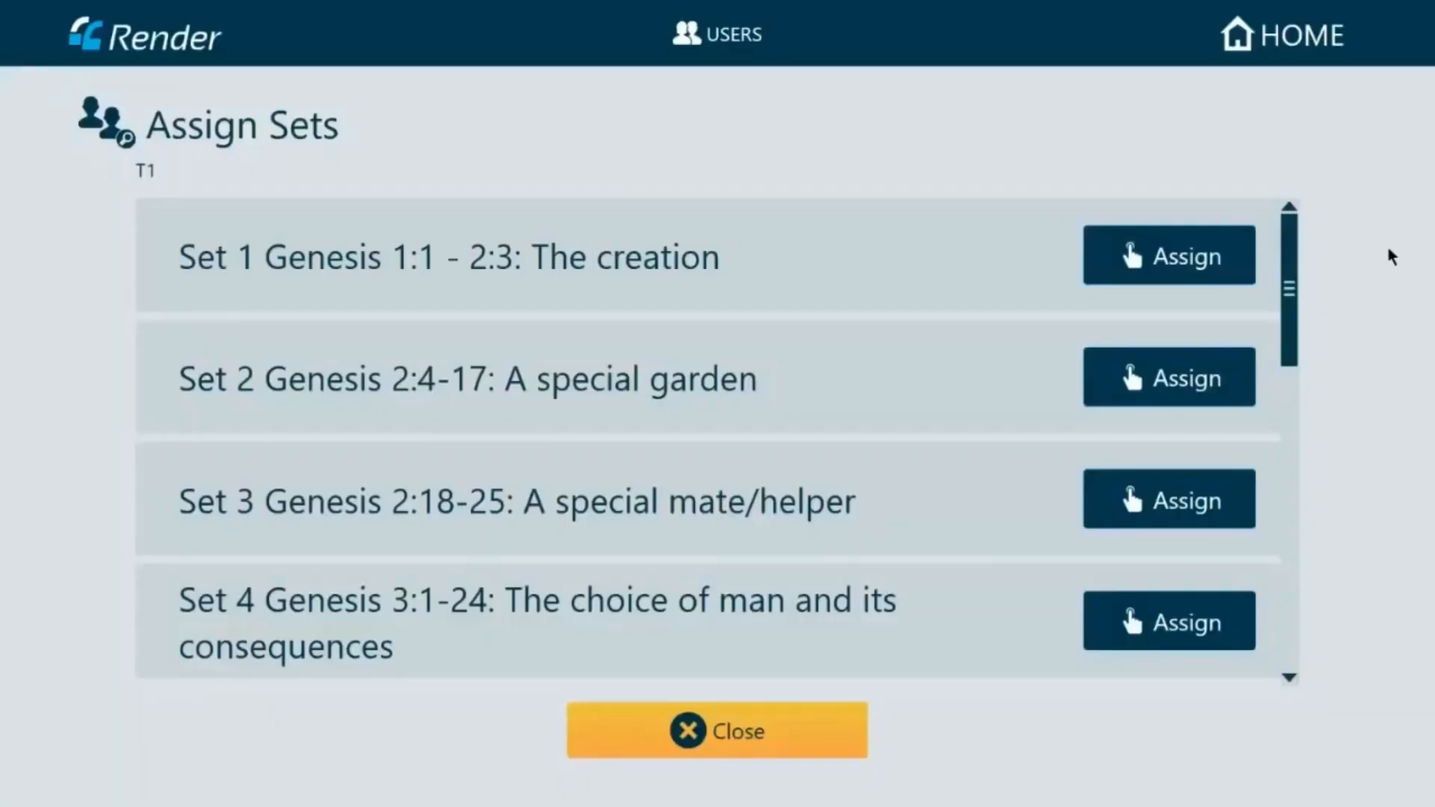
{"action": "left_click_drag", "start_coordinate": [1291, 256], "coordinate": [1285, 218]}
{"action": "scroll", "coordinate": [876, 559], "scroll_direction": "down", "scroll_amount": 1}
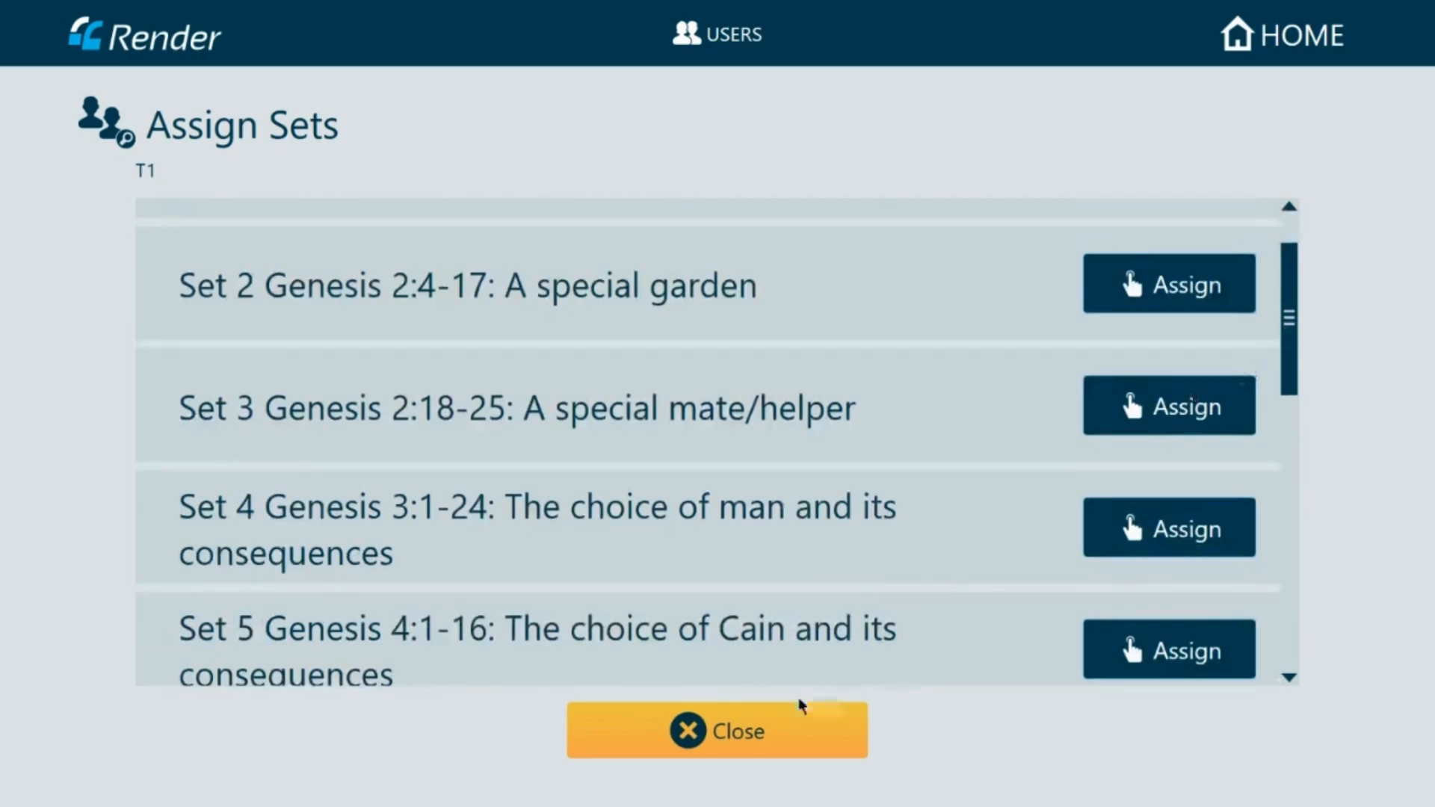
{"action": "left_click", "coordinate": [740, 735]}
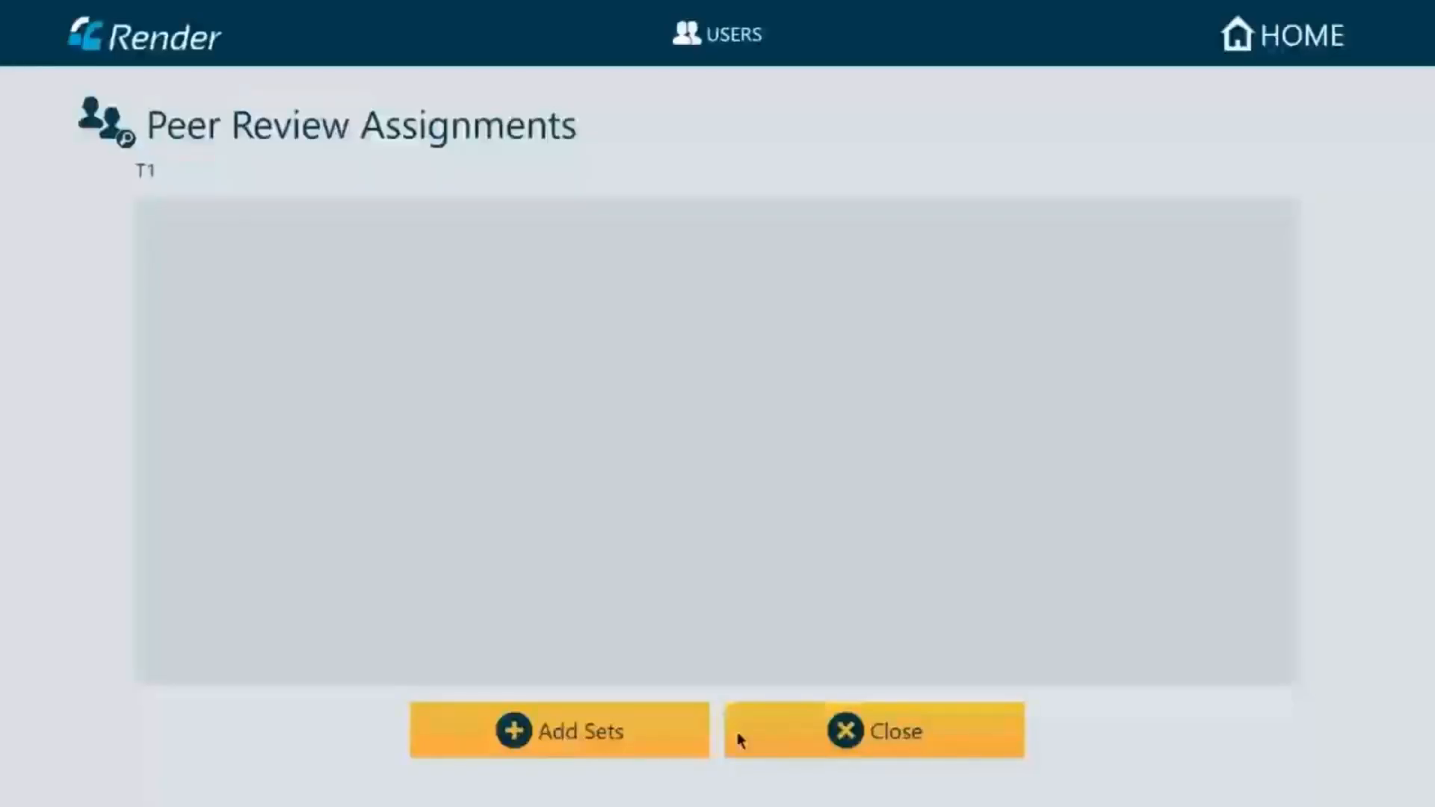
{"action": "left_click", "coordinate": [860, 736]}
In T1's Translate assignments, replace Set 6 with Set 9 Proverbs 3:5-6: Trust God
{"action": "left_click", "coordinate": [190, 285]}
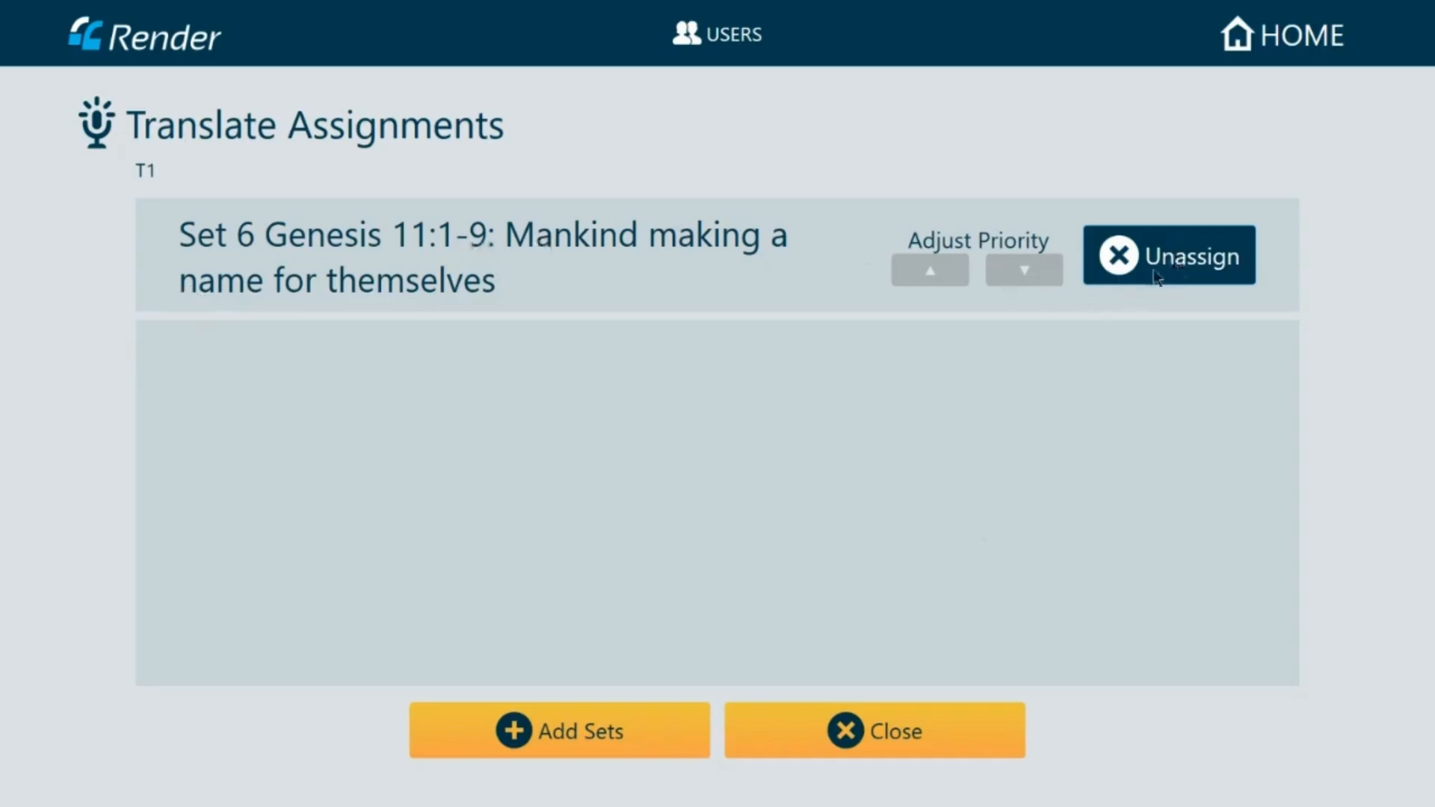
{"action": "left_click", "coordinate": [1188, 256]}
{"action": "left_click", "coordinate": [607, 729]}
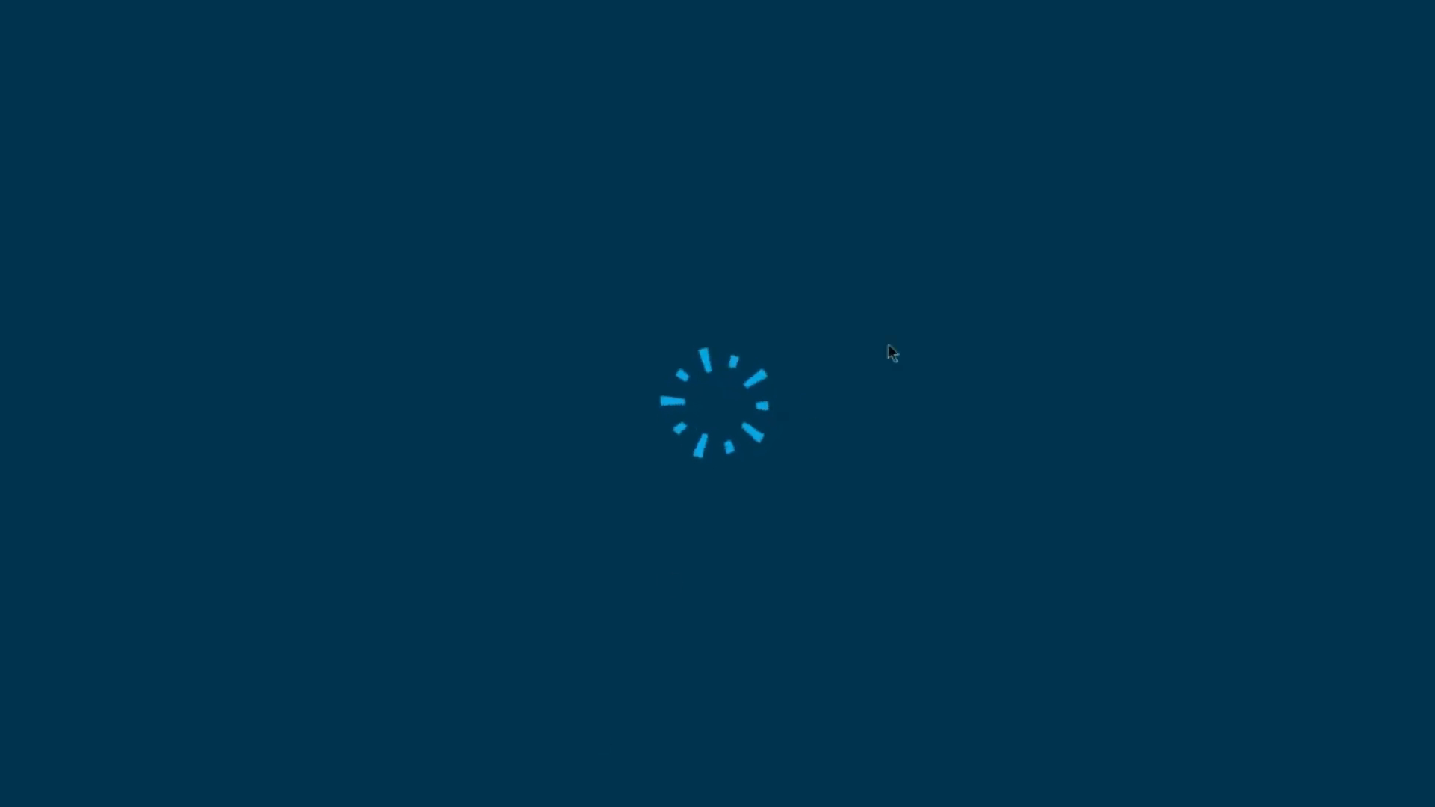
{"action": "left_click_drag", "start_coordinate": [1295, 312], "coordinate": [1155, 486]}
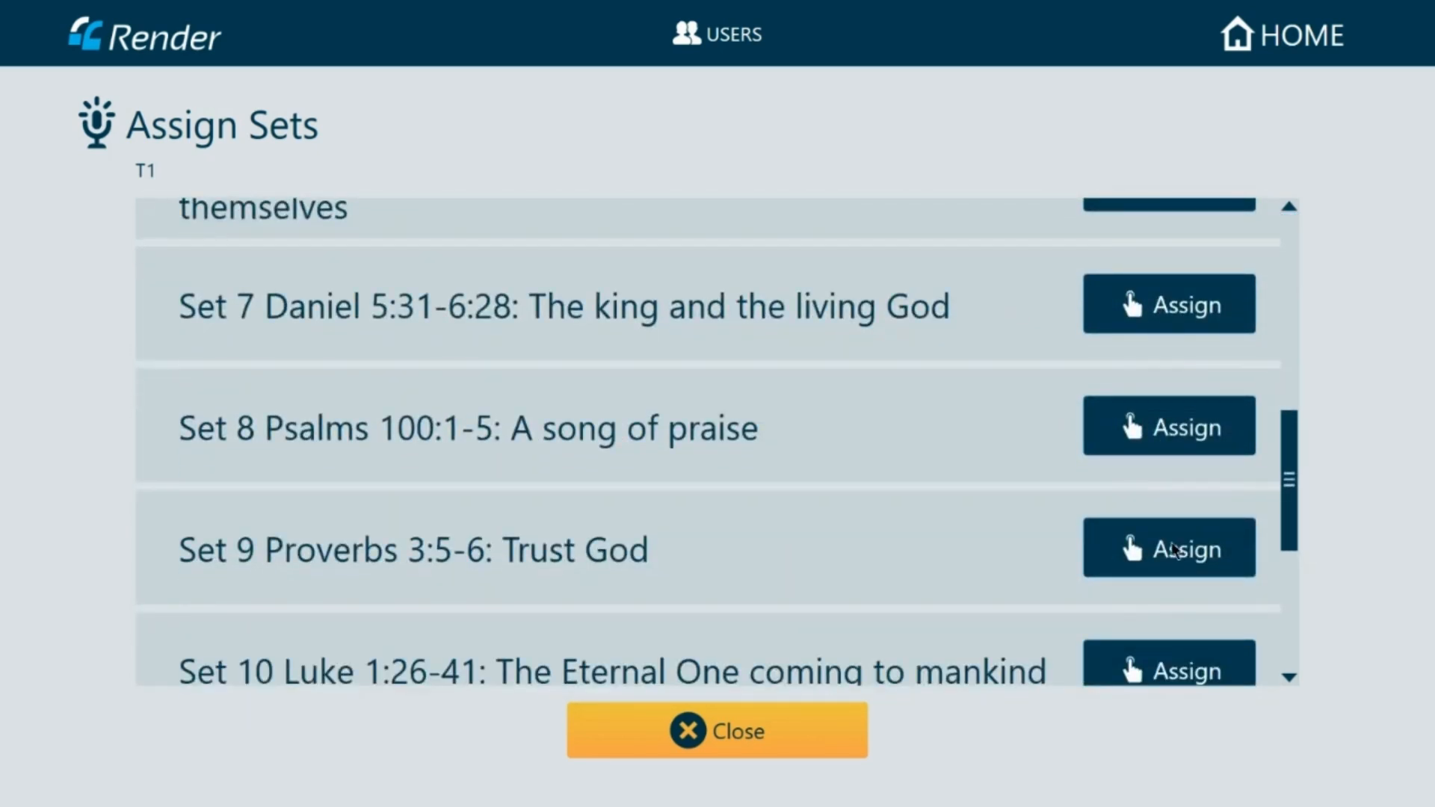
{"action": "left_click", "coordinate": [1175, 552]}
{"action": "left_click", "coordinate": [681, 740]}
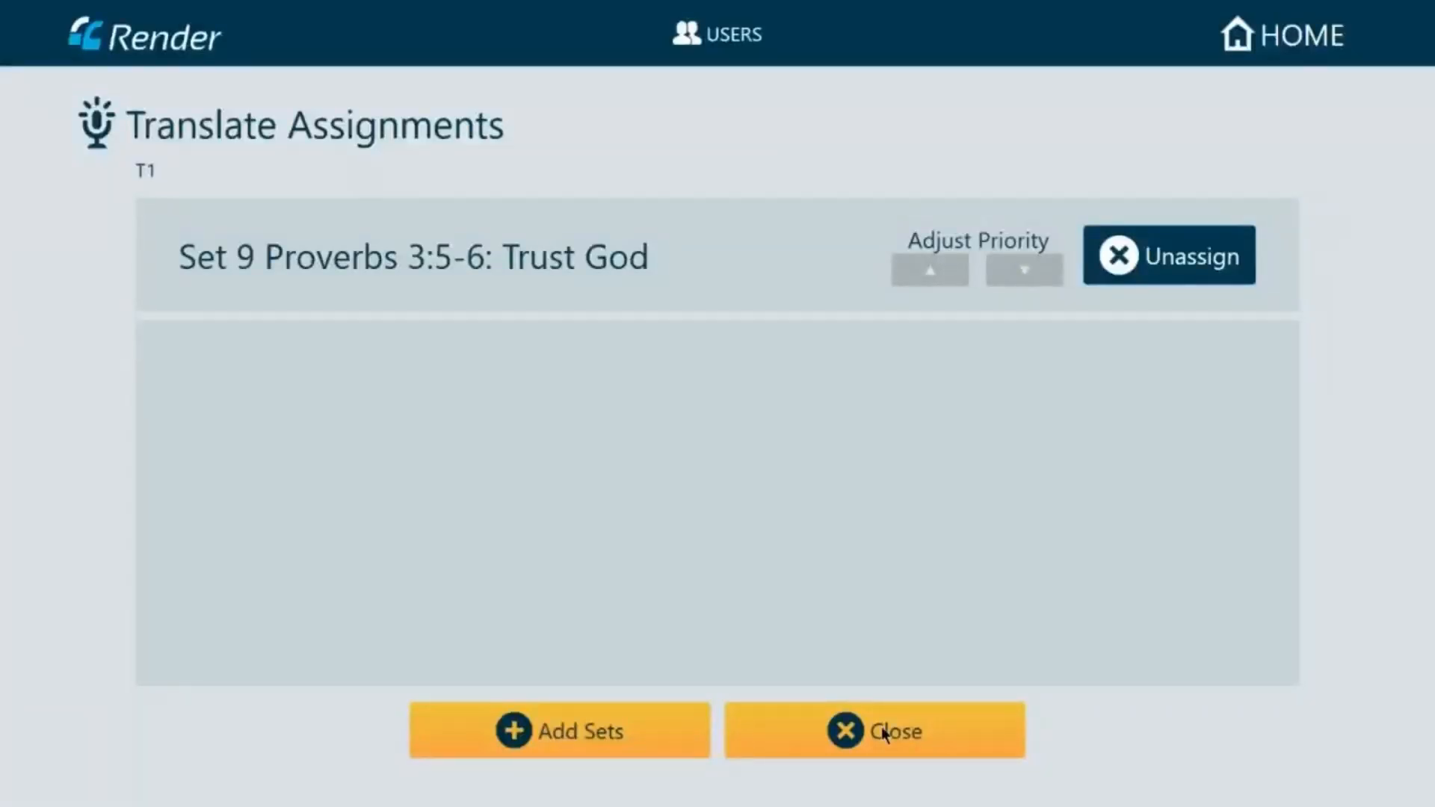
{"action": "left_click", "coordinate": [881, 726]}
Assign Set 6 Genesis 11:1-9: Mankind making a name for themselves to T1's Peer Review role
{"action": "left_click", "coordinate": [458, 272]}
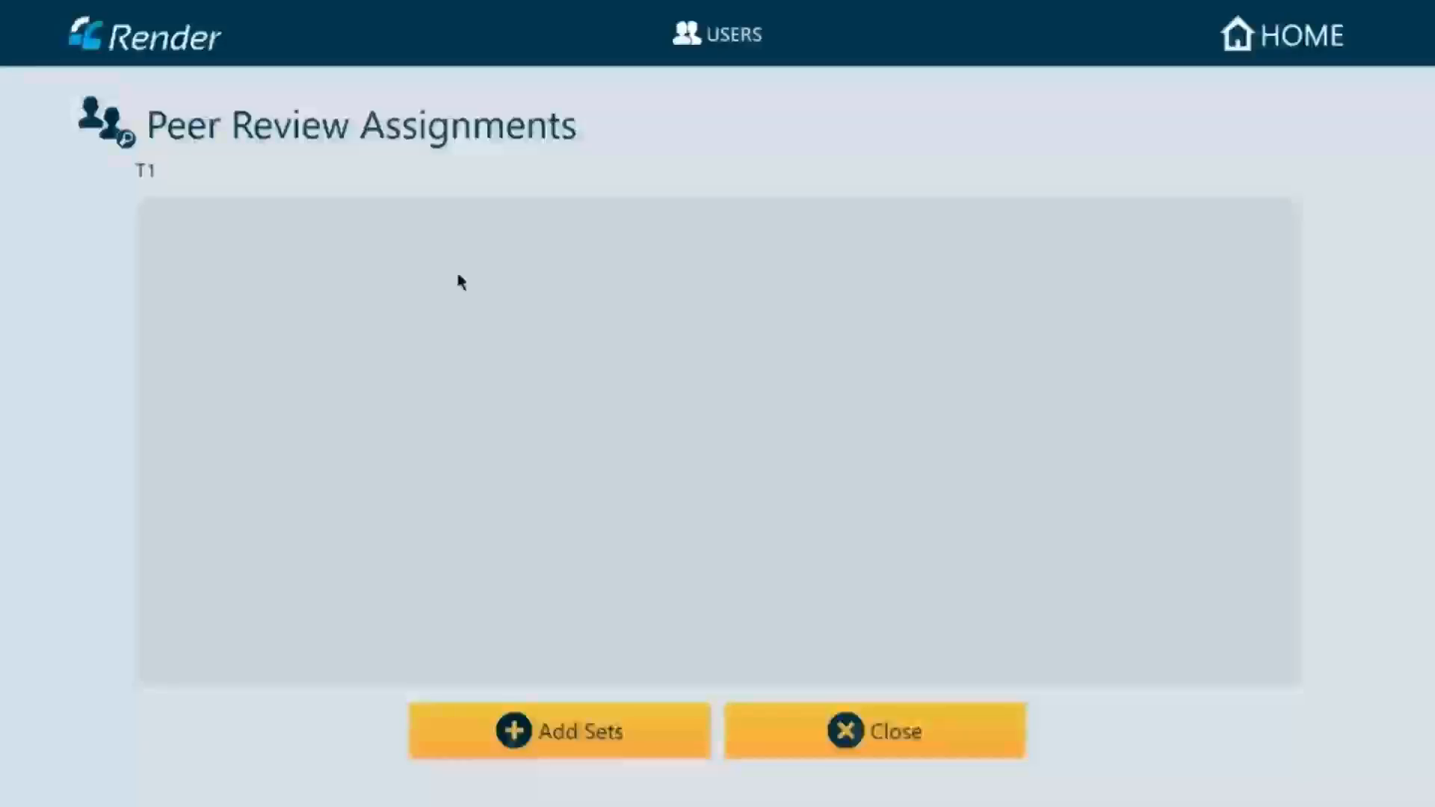
{"action": "left_click", "coordinate": [470, 722]}
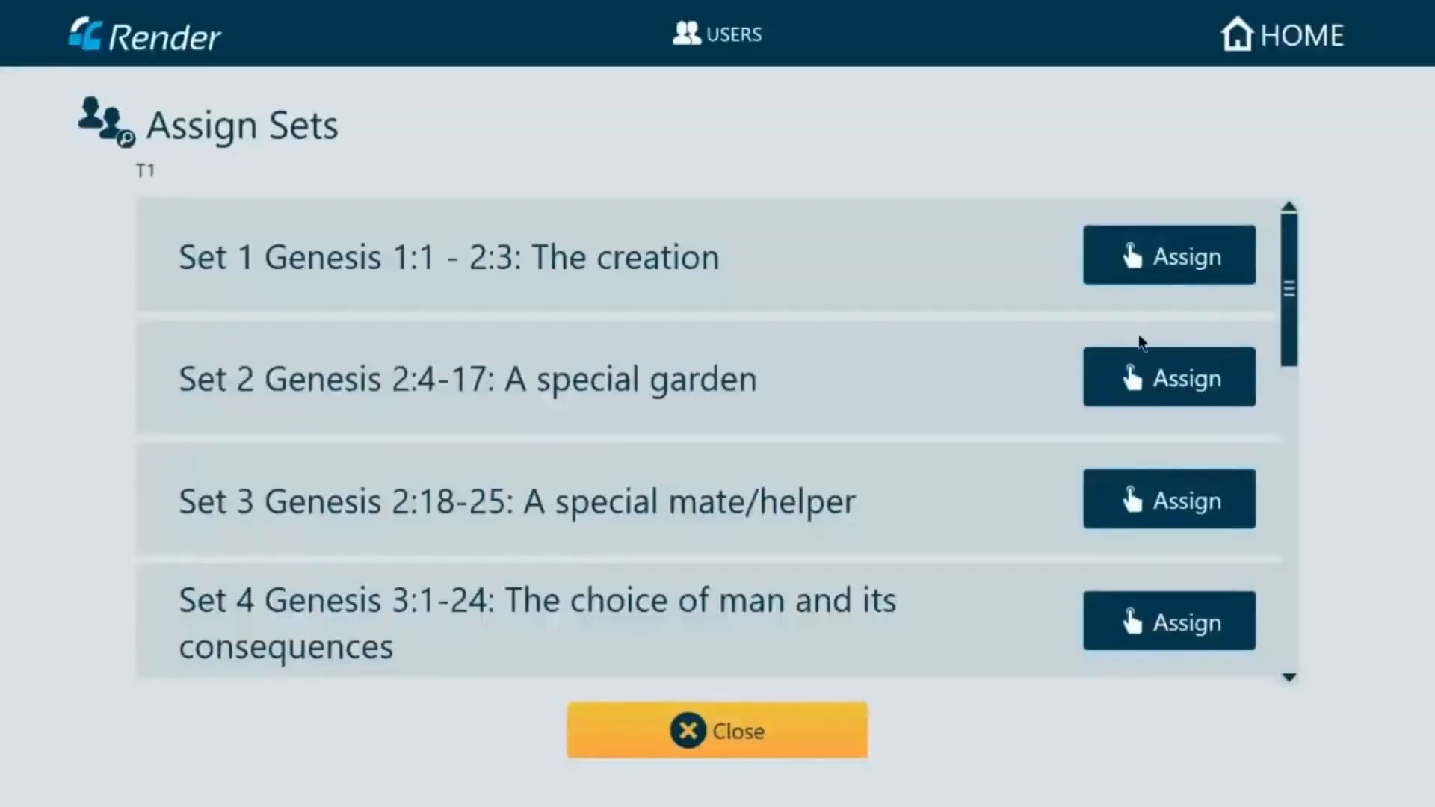
{"action": "left_click_drag", "start_coordinate": [1287, 289], "coordinate": [1313, 429]}
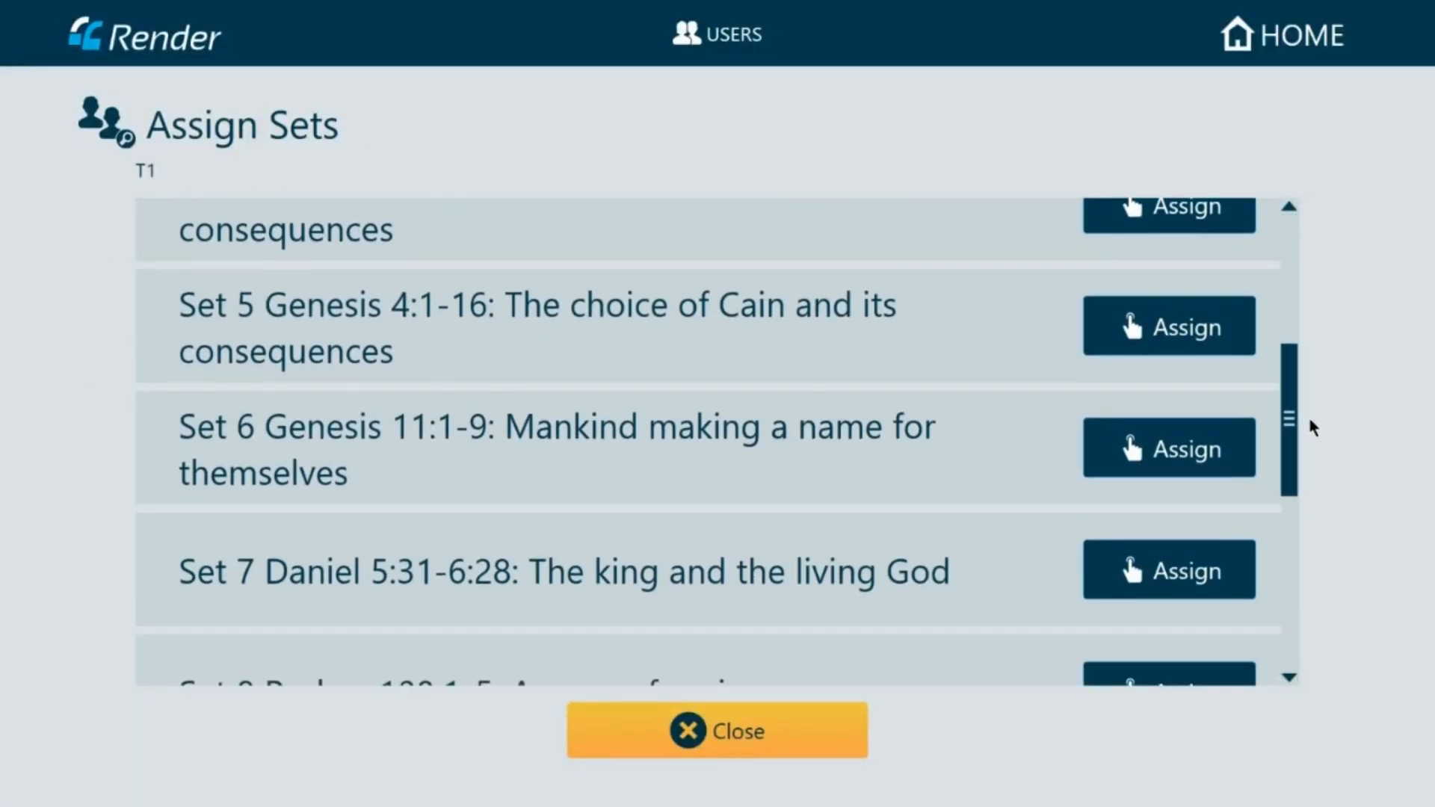
{"action": "left_click", "coordinate": [1160, 447]}
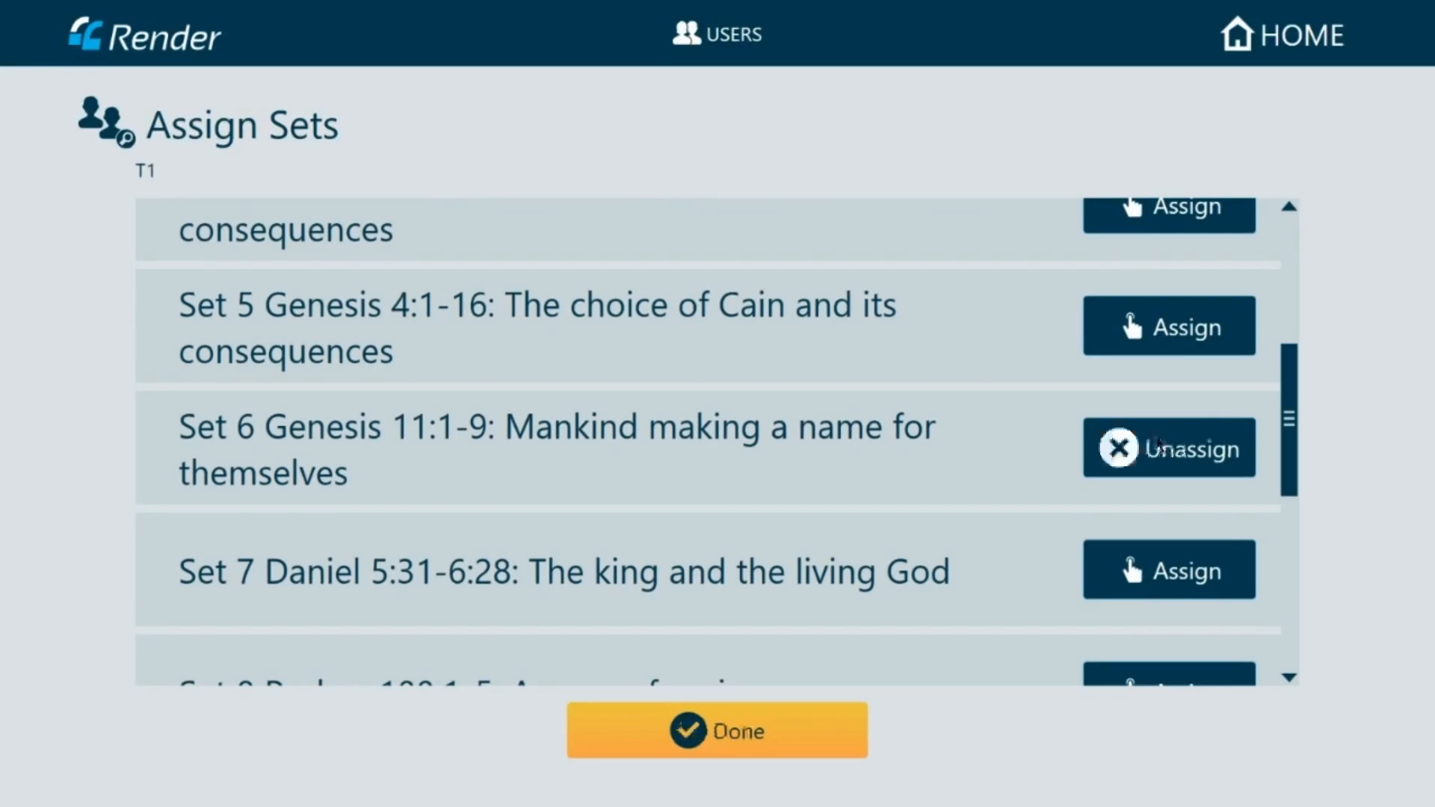
{"action": "left_click", "coordinate": [716, 743]}
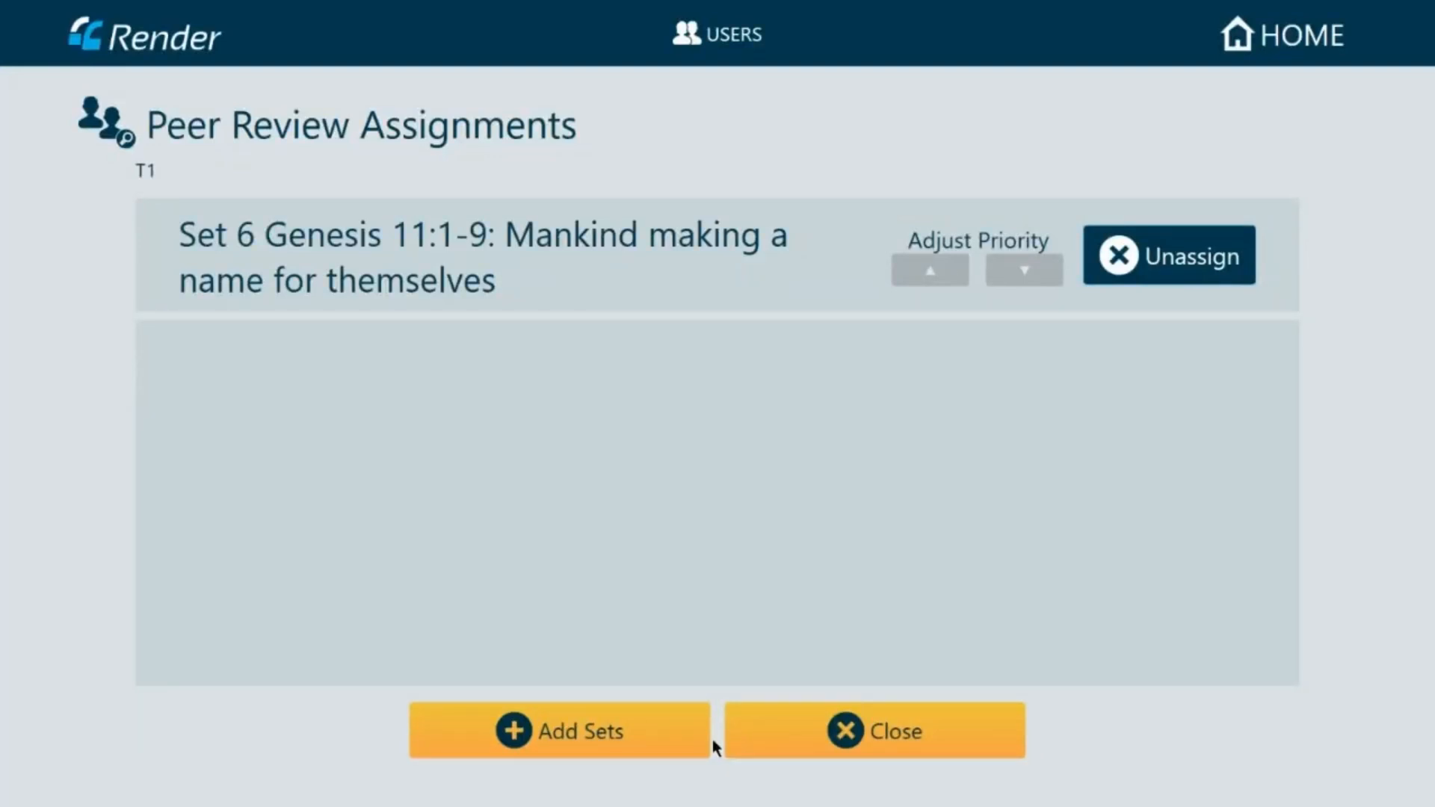
{"action": "left_click", "coordinate": [833, 738]}
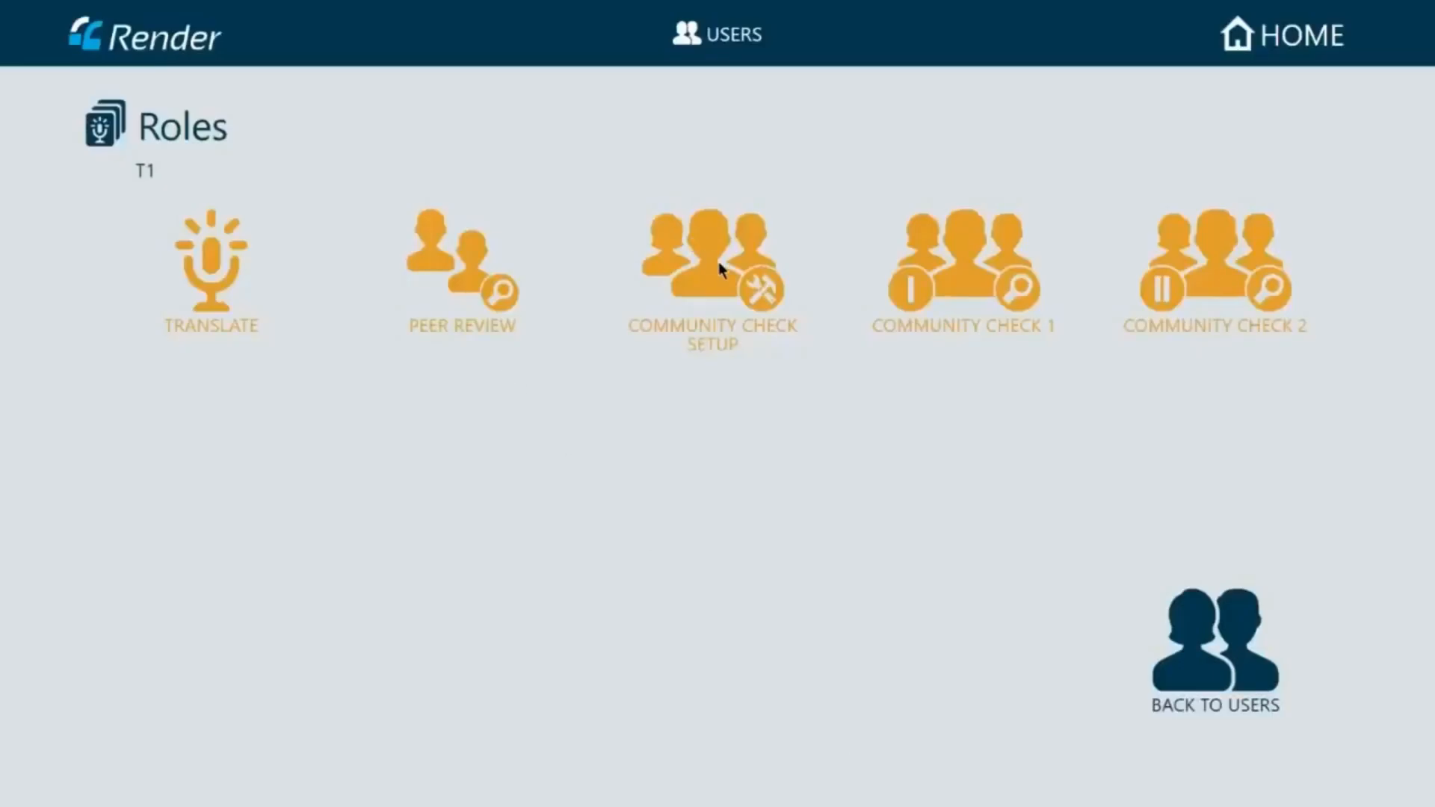
Assign Set 9 Proverbs 3:5-6: Trust God to T1's Community Check Setup role
{"action": "left_click", "coordinate": [720, 266]}
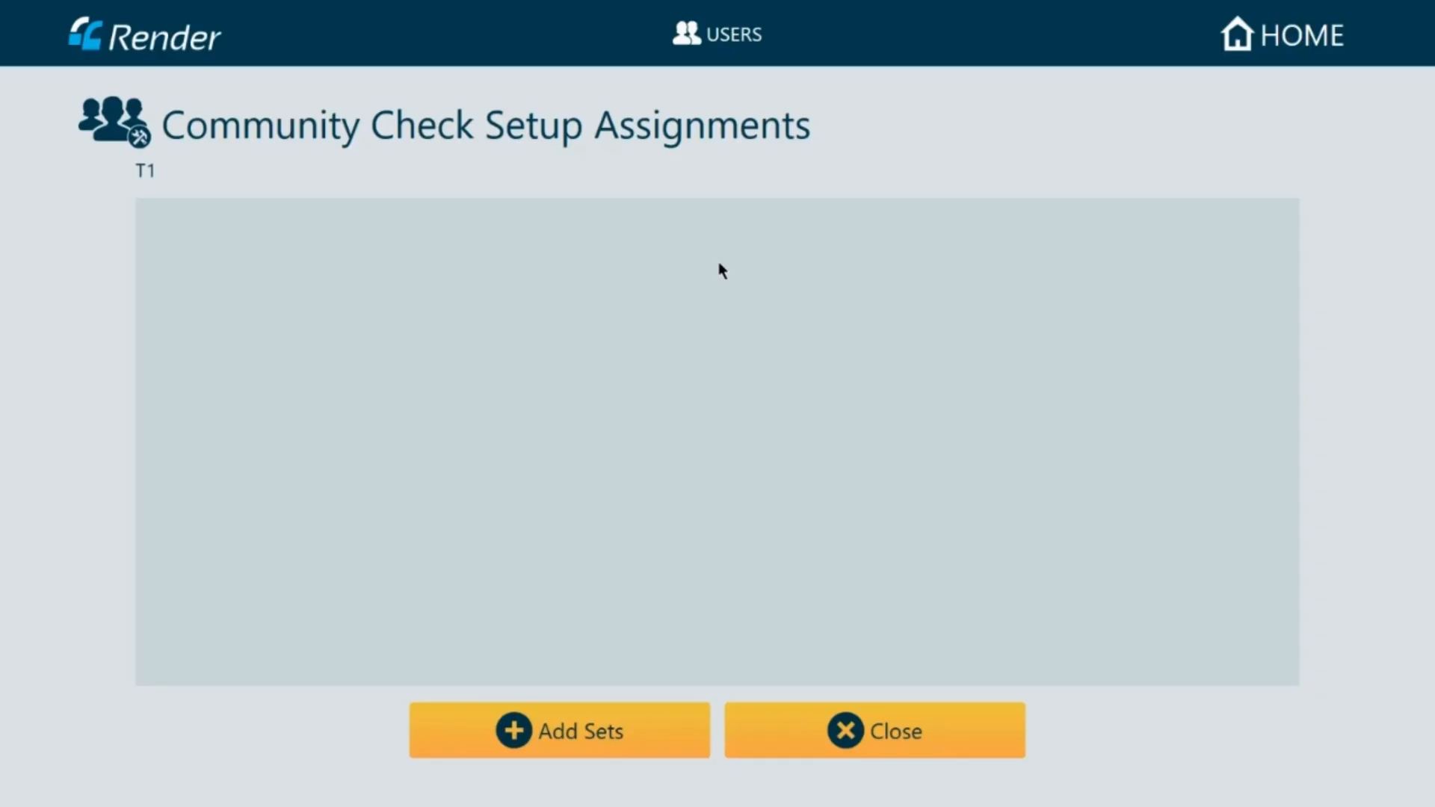
{"action": "left_click", "coordinate": [577, 729]}
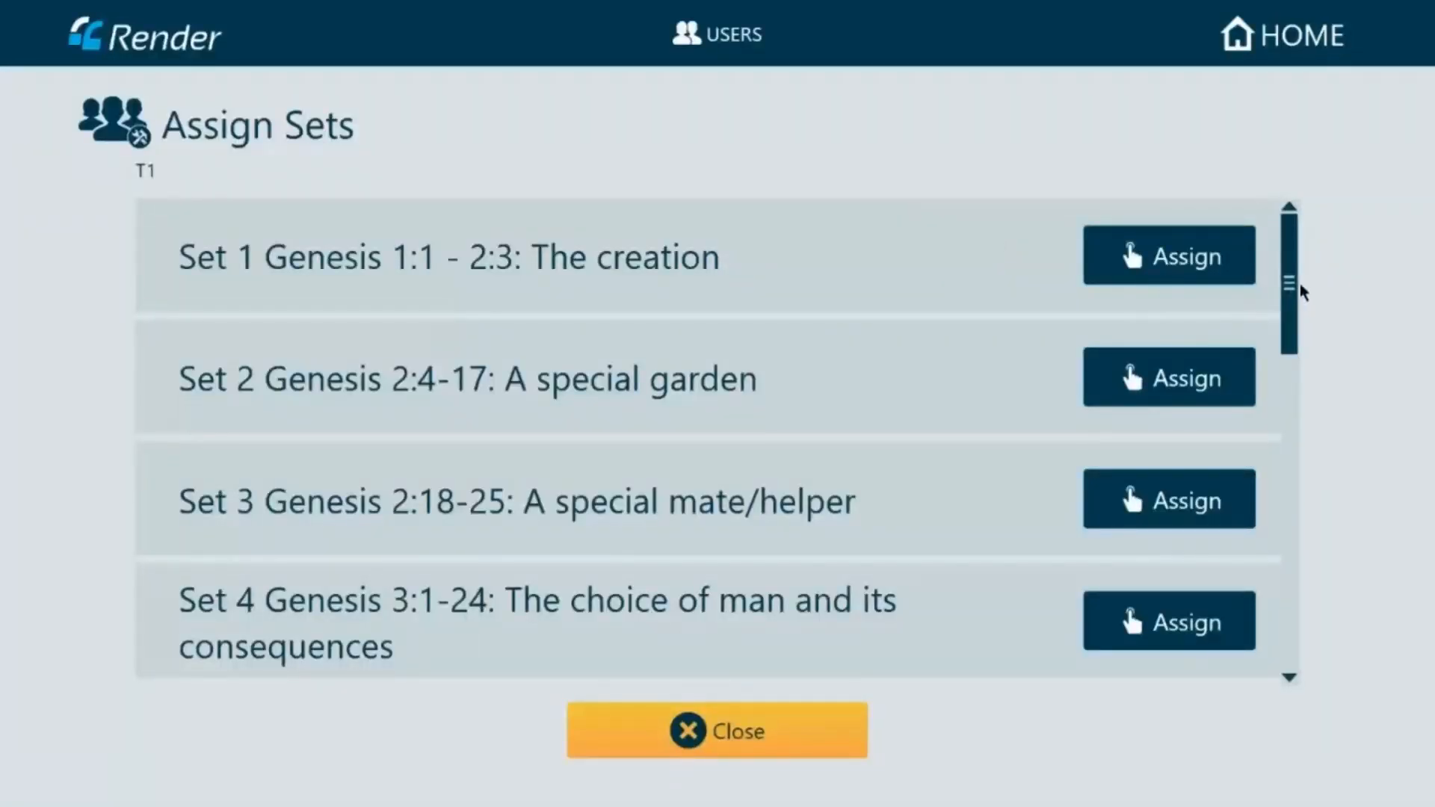
{"action": "left_click_drag", "start_coordinate": [1291, 288], "coordinate": [1293, 527]}
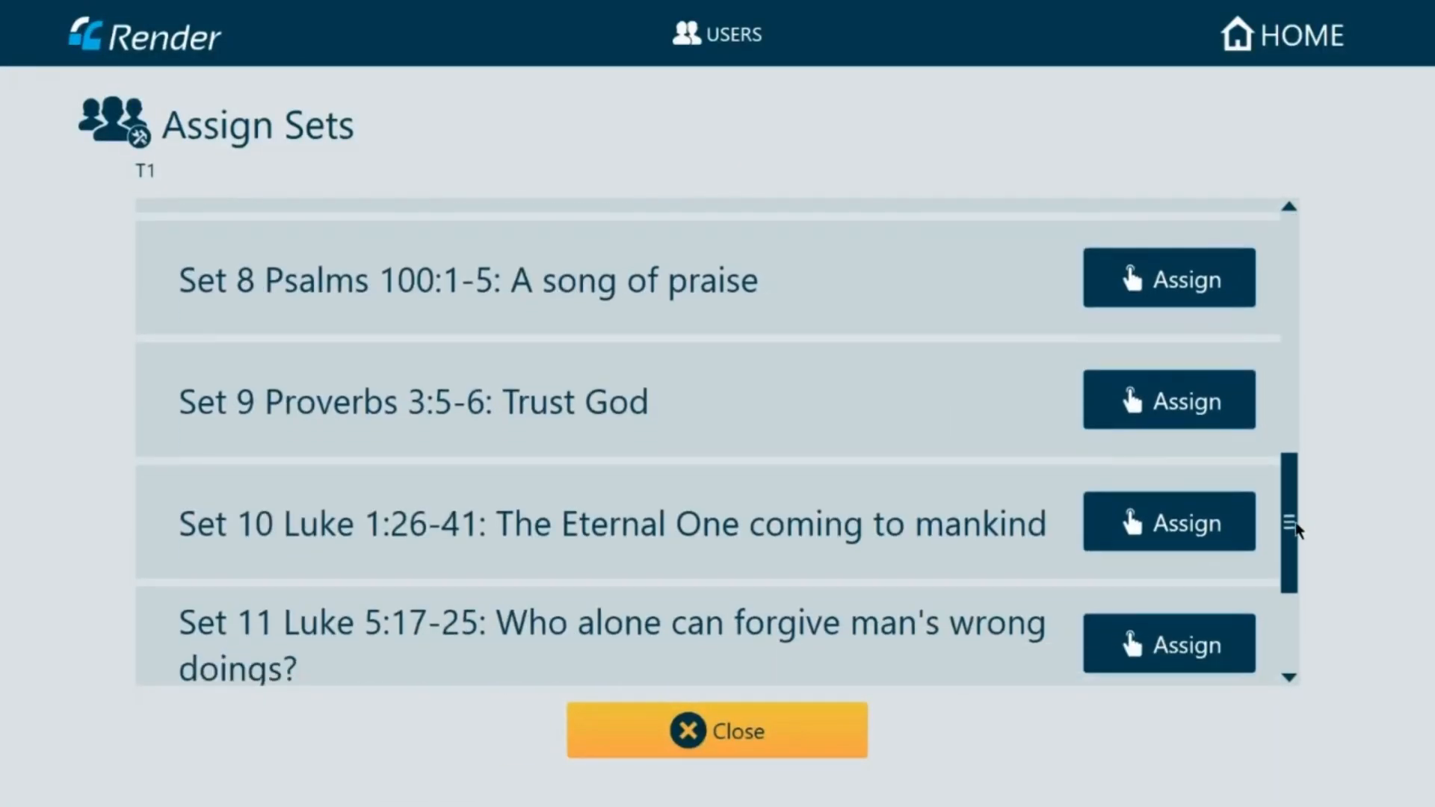
{"action": "left_click", "coordinate": [1185, 403]}
{"action": "left_click", "coordinate": [746, 742]}
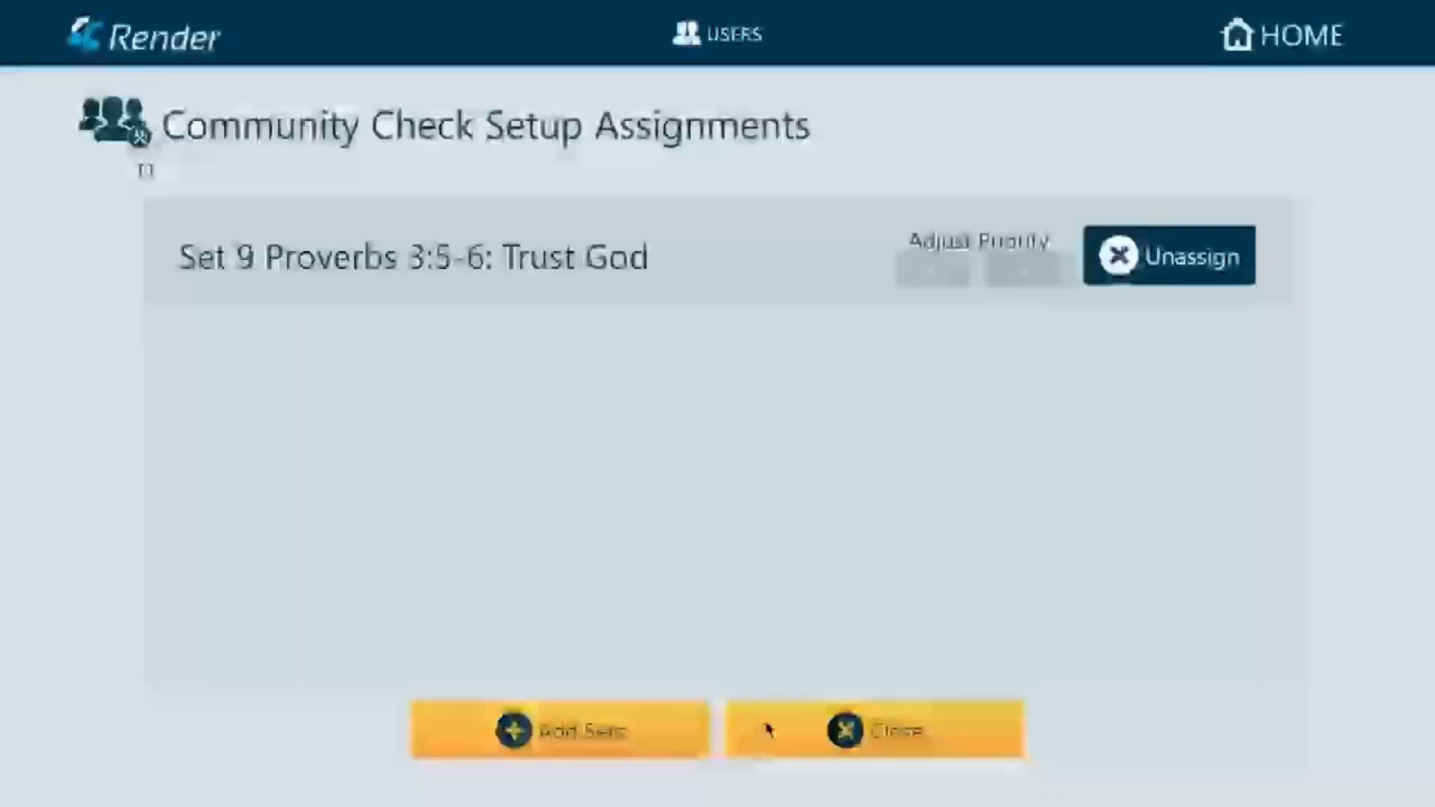
{"action": "left_click", "coordinate": [777, 736]}
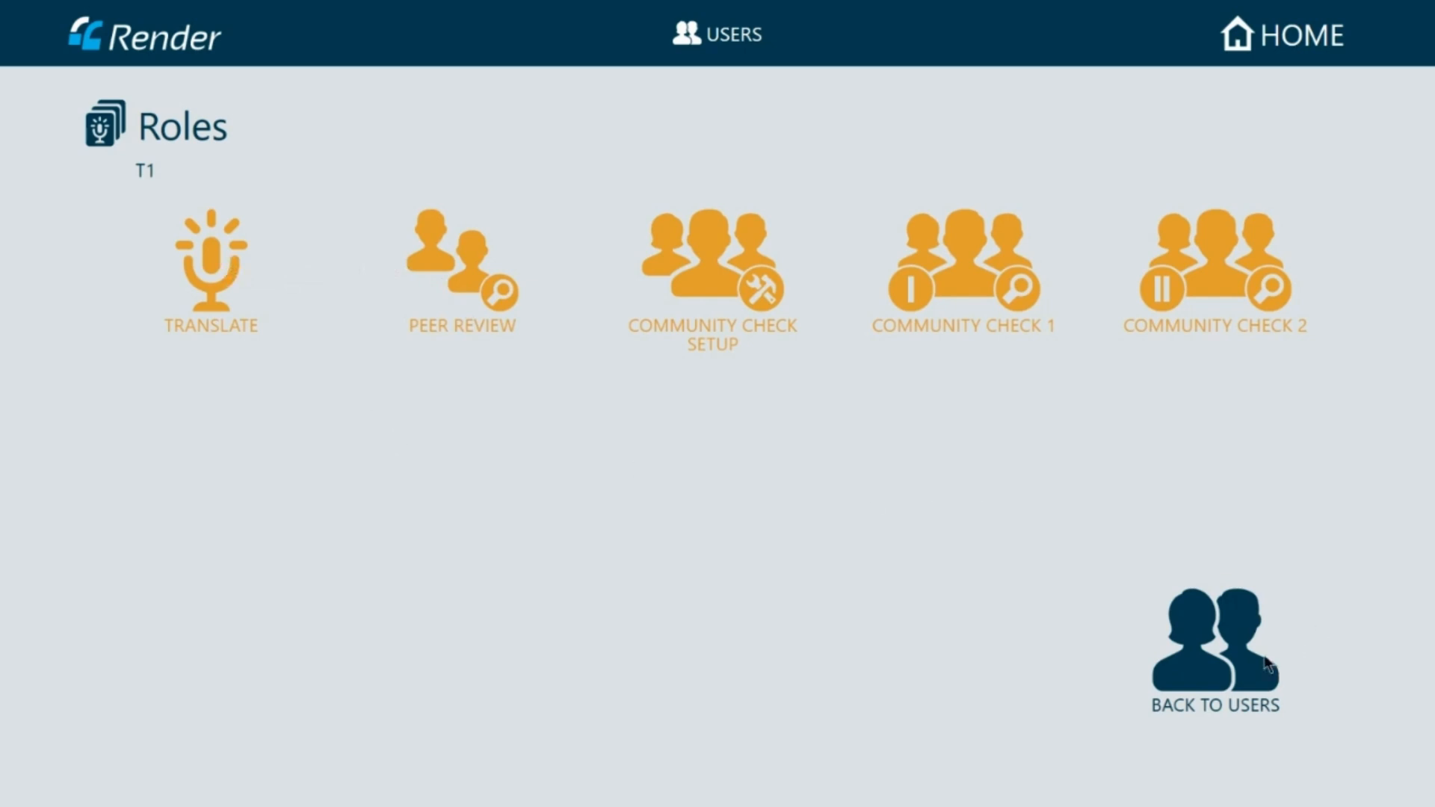
Return to the user list and assign Set 6 Genesis 11:1-9: Mankind making a name for themselves to T2's Translate role
{"action": "left_click", "coordinate": [1225, 654]}
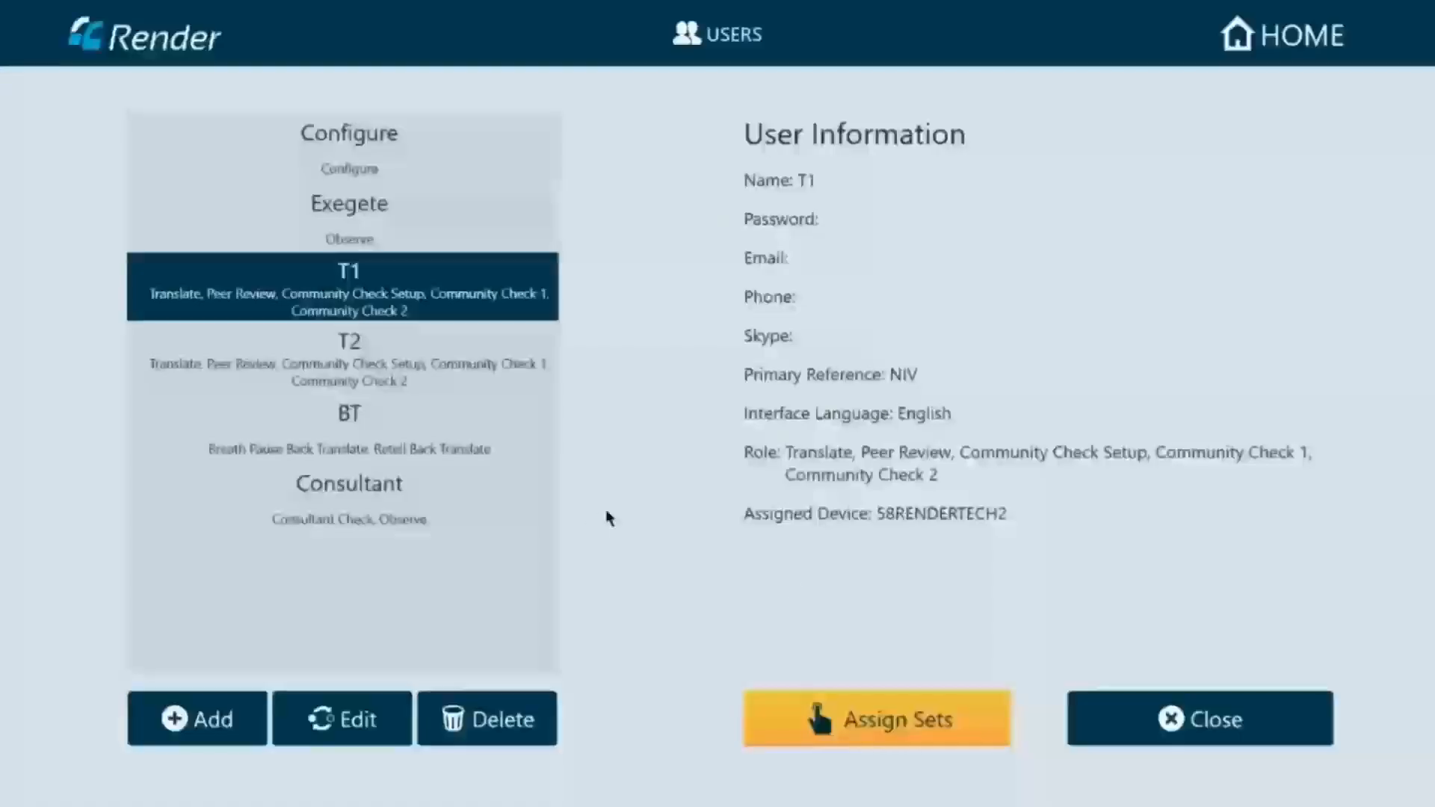
{"action": "left_click", "coordinate": [413, 389]}
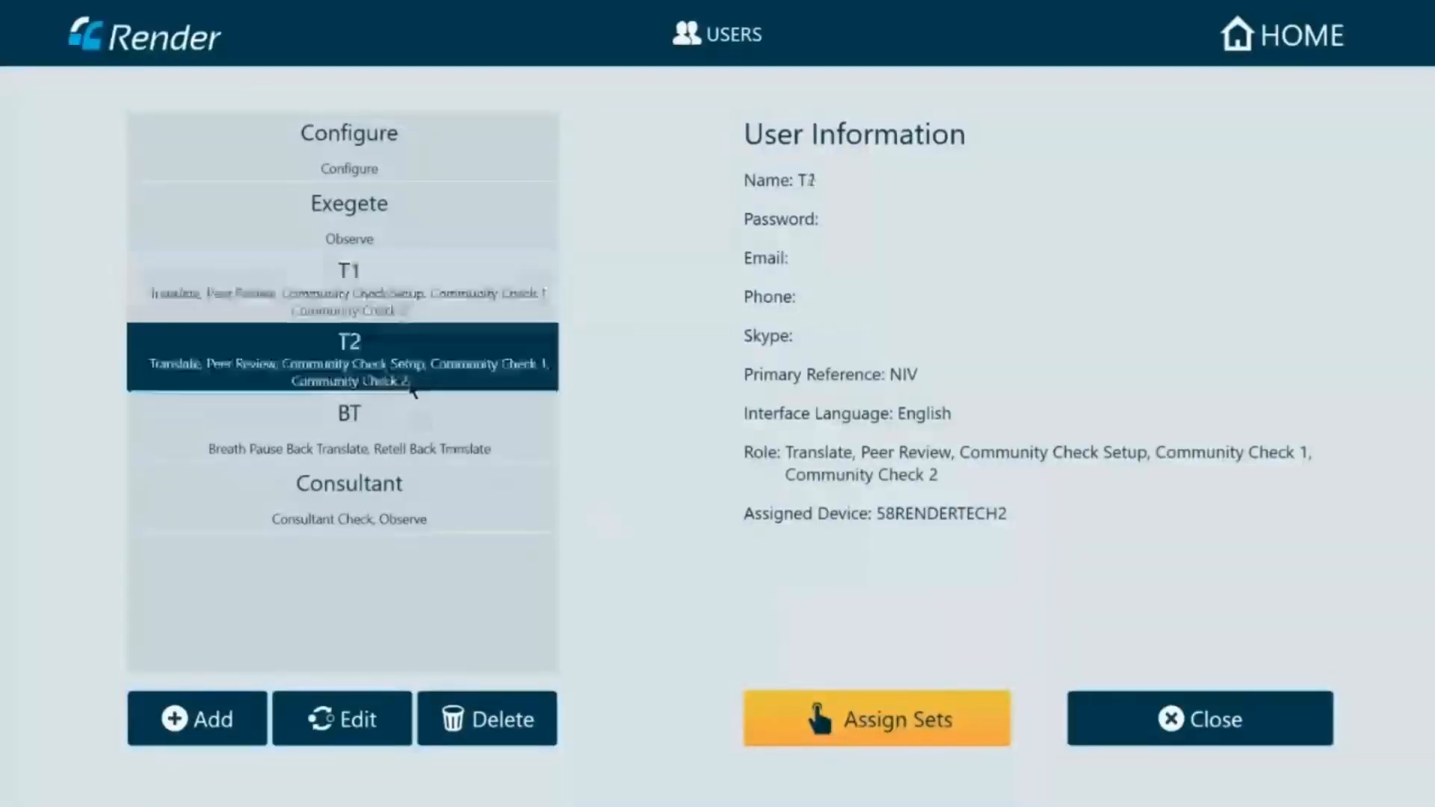
{"action": "left_click", "coordinate": [884, 724]}
{"action": "left_click", "coordinate": [217, 278]}
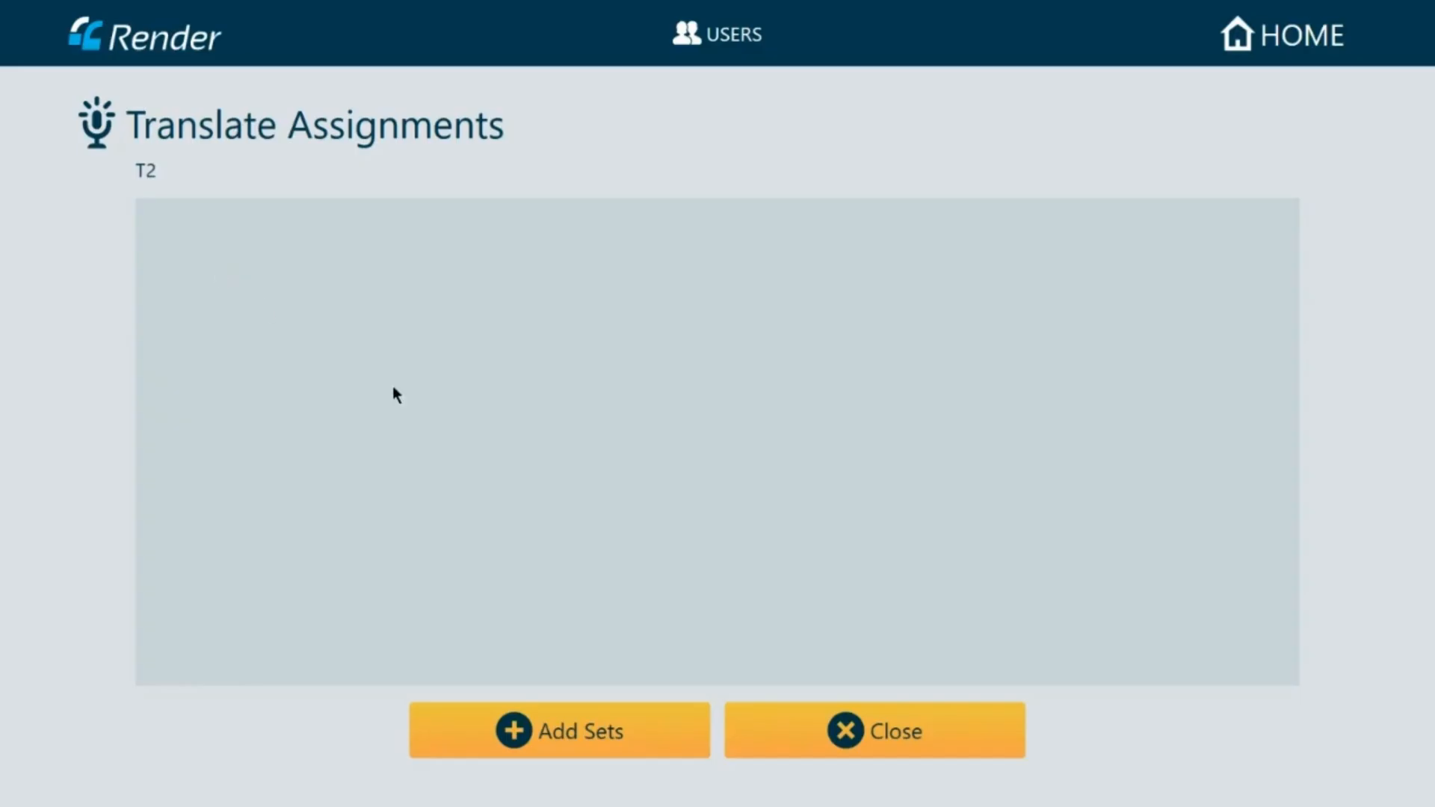
{"action": "left_click", "coordinate": [573, 736]}
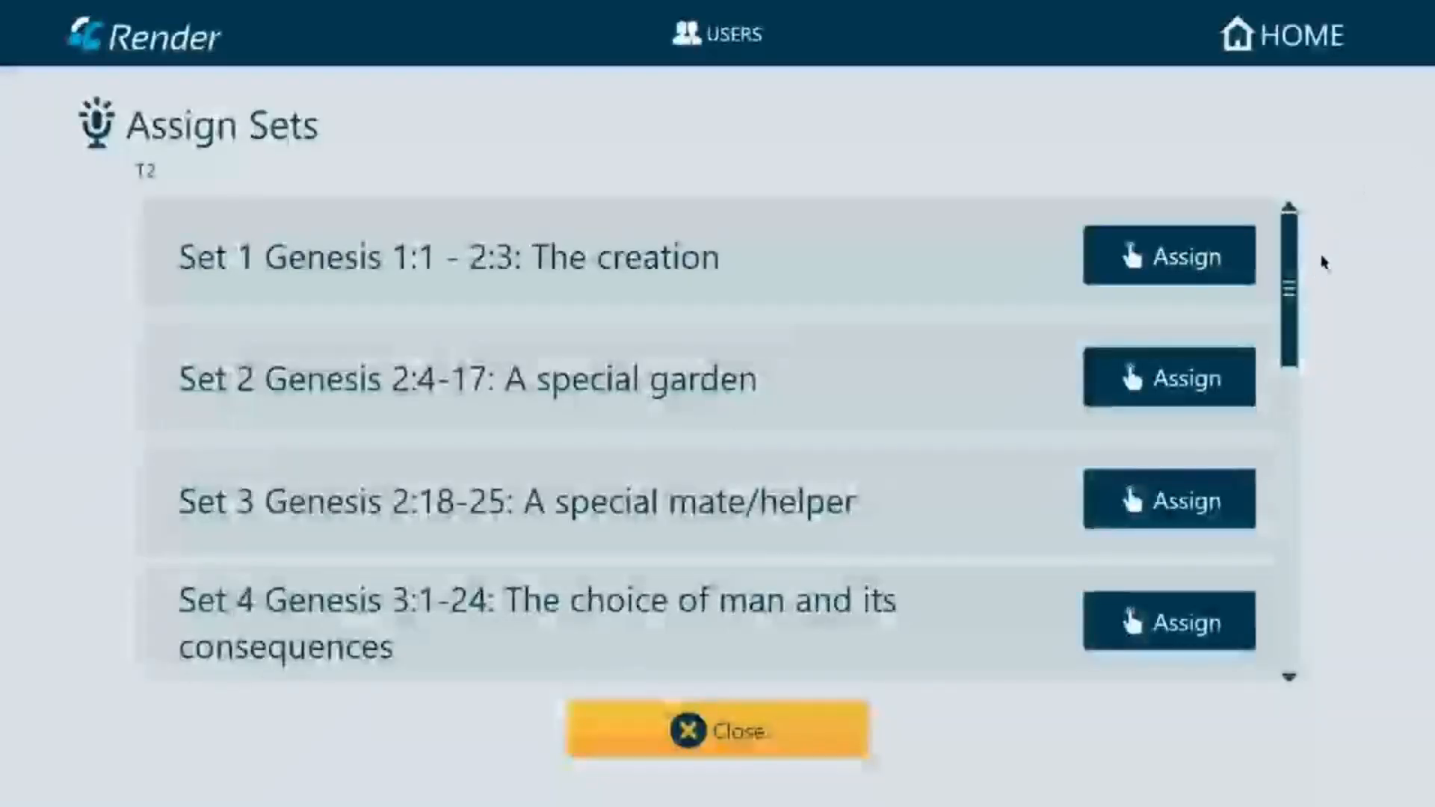
{"action": "scroll", "coordinate": [1304, 366], "scroll_direction": "down", "scroll_amount": 3}
{"action": "scroll", "coordinate": [1306, 381], "scroll_direction": "down", "scroll_amount": 1}
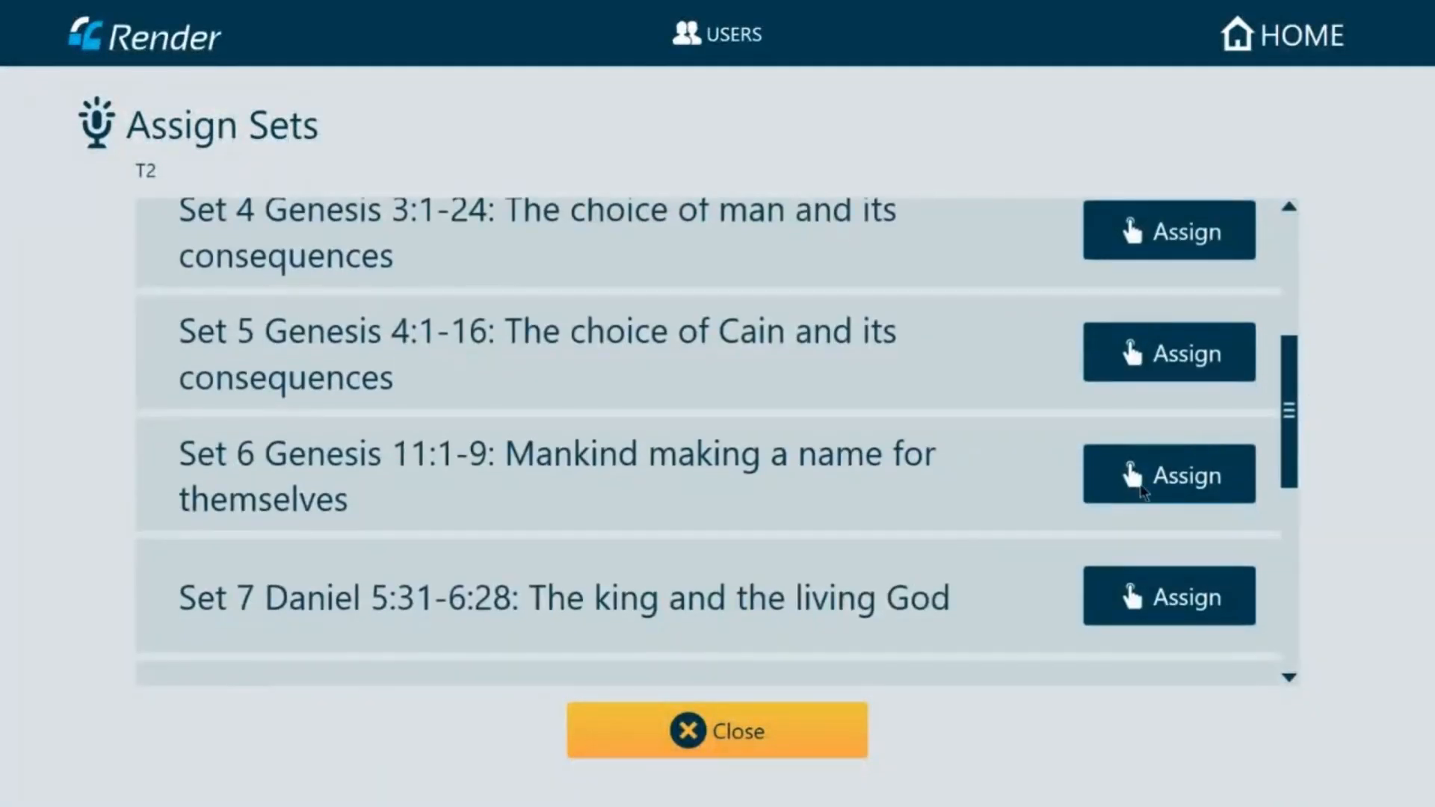
{"action": "left_click", "coordinate": [1144, 490]}
{"action": "left_click", "coordinate": [700, 731]}
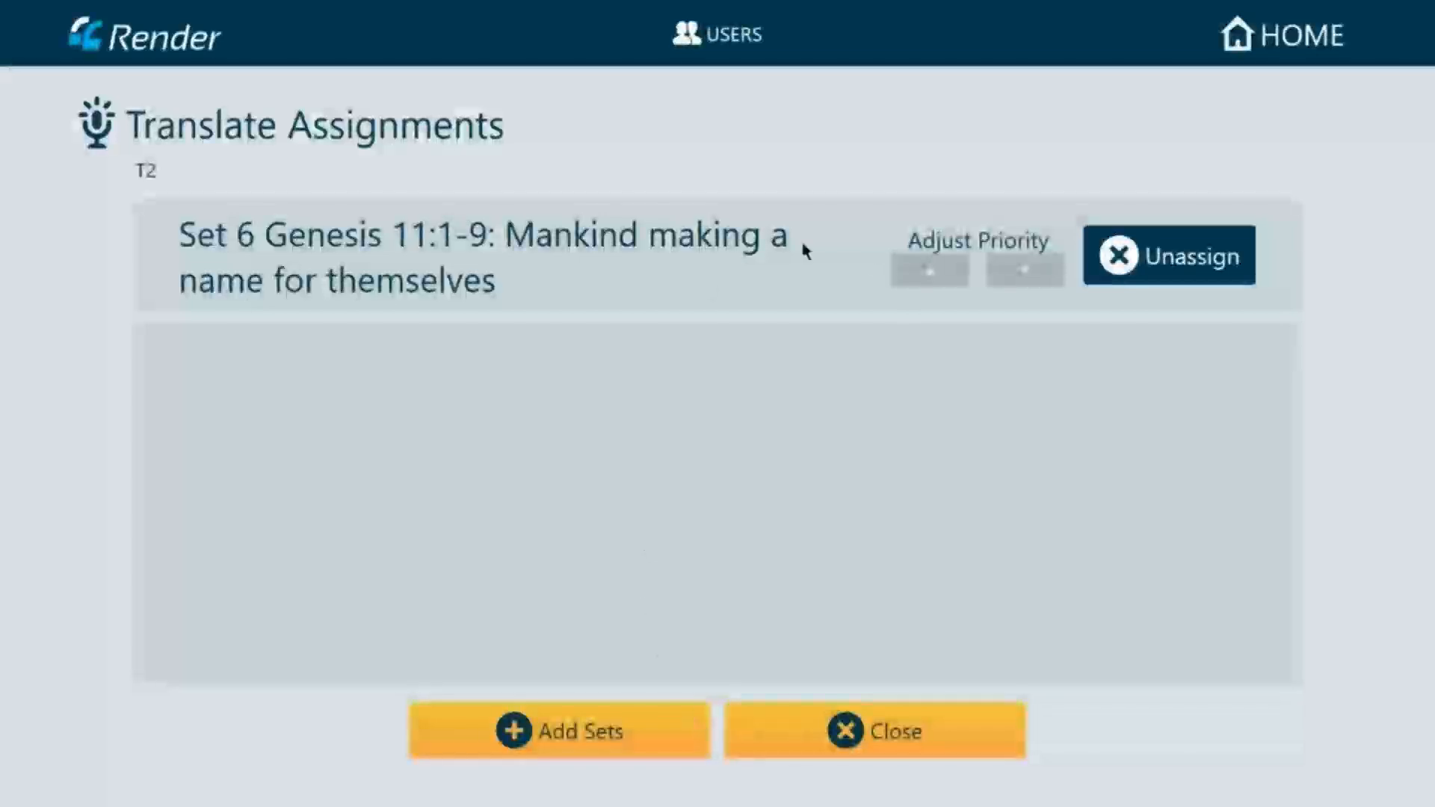
{"action": "left_click", "coordinate": [805, 729]}
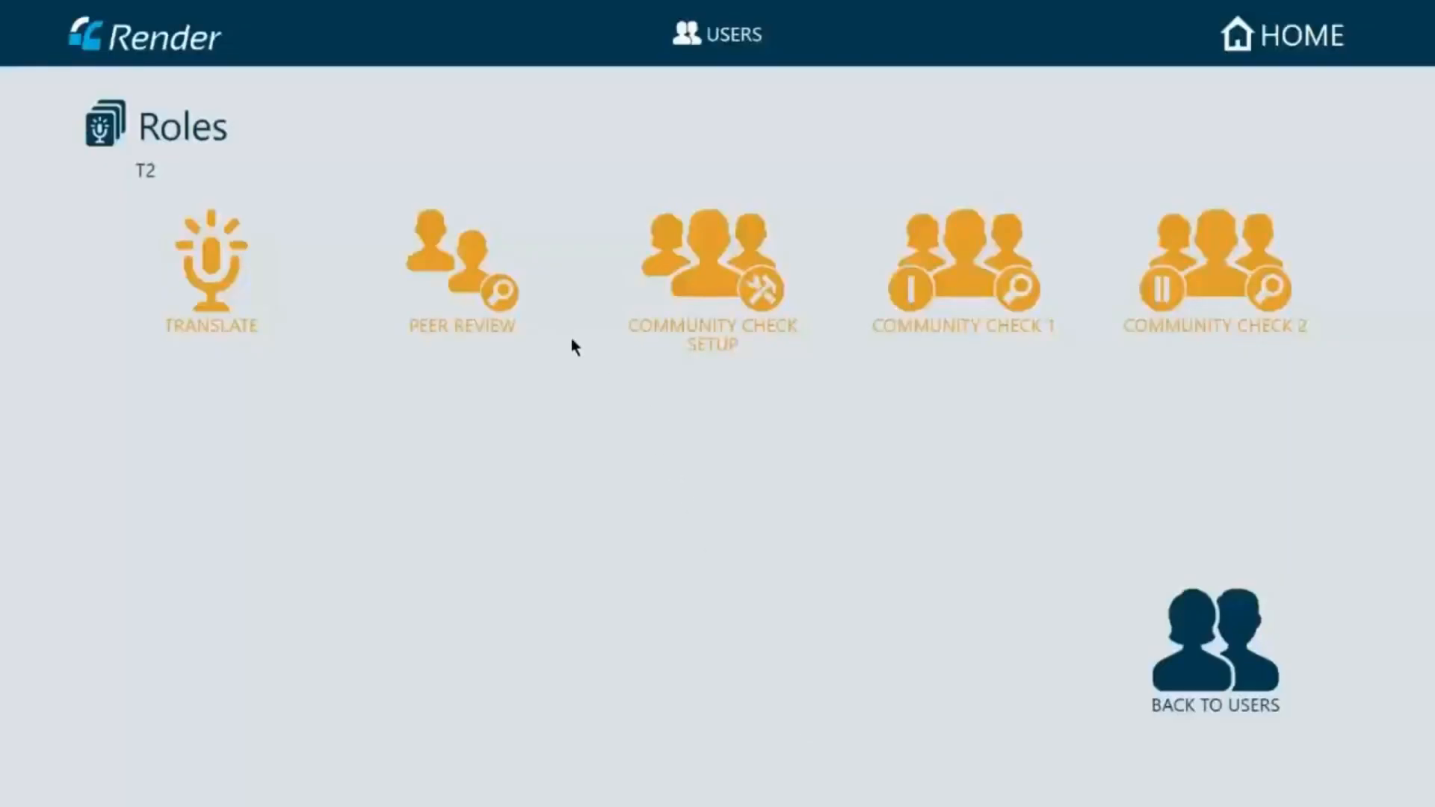
Assign Set 9 Proverbs 3:5-6: Trust God to T2's Peer Review role
{"action": "left_click", "coordinate": [465, 281]}
{"action": "left_click", "coordinate": [558, 727]}
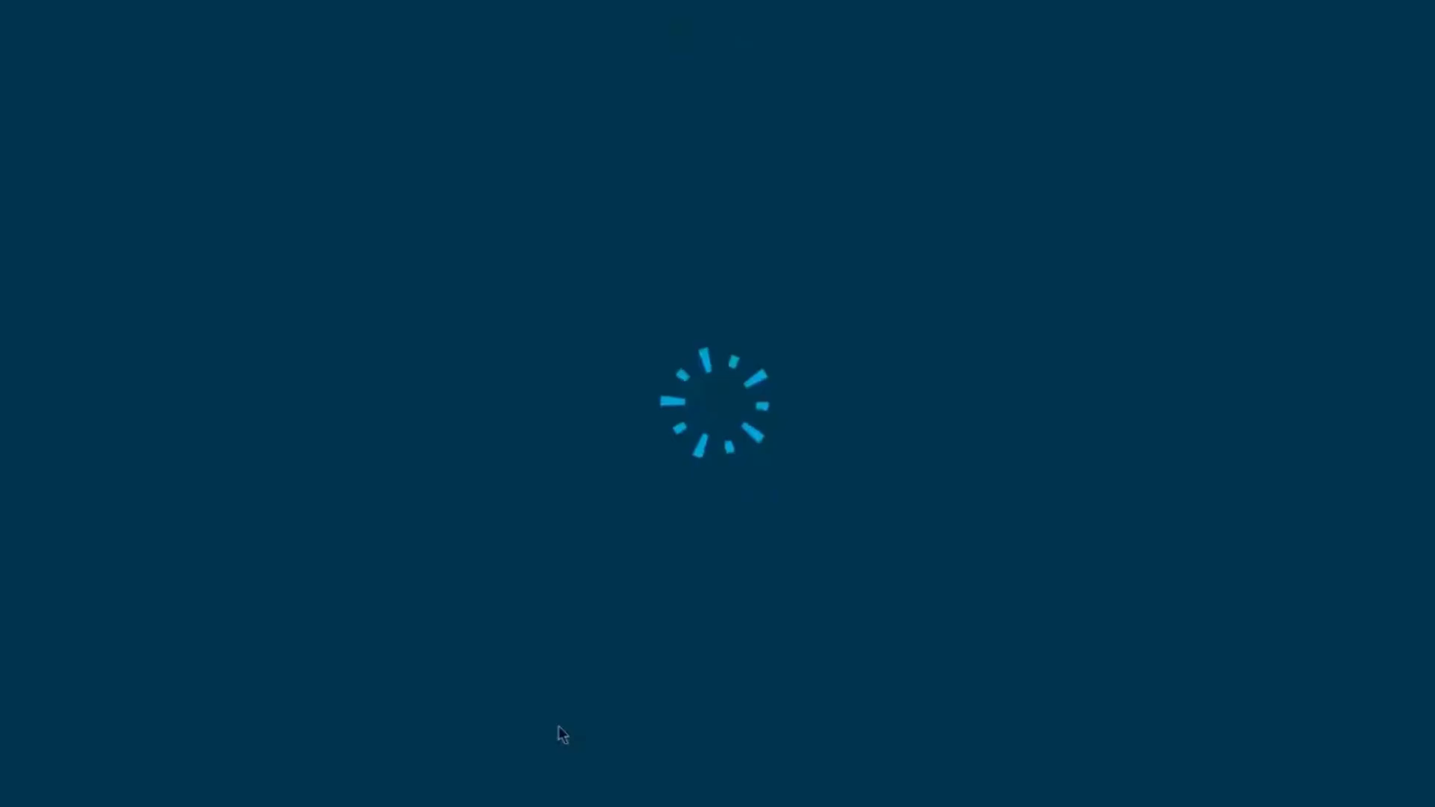
{"action": "left_click_drag", "start_coordinate": [1293, 267], "coordinate": [1297, 467]}
{"action": "left_click", "coordinate": [1152, 467]}
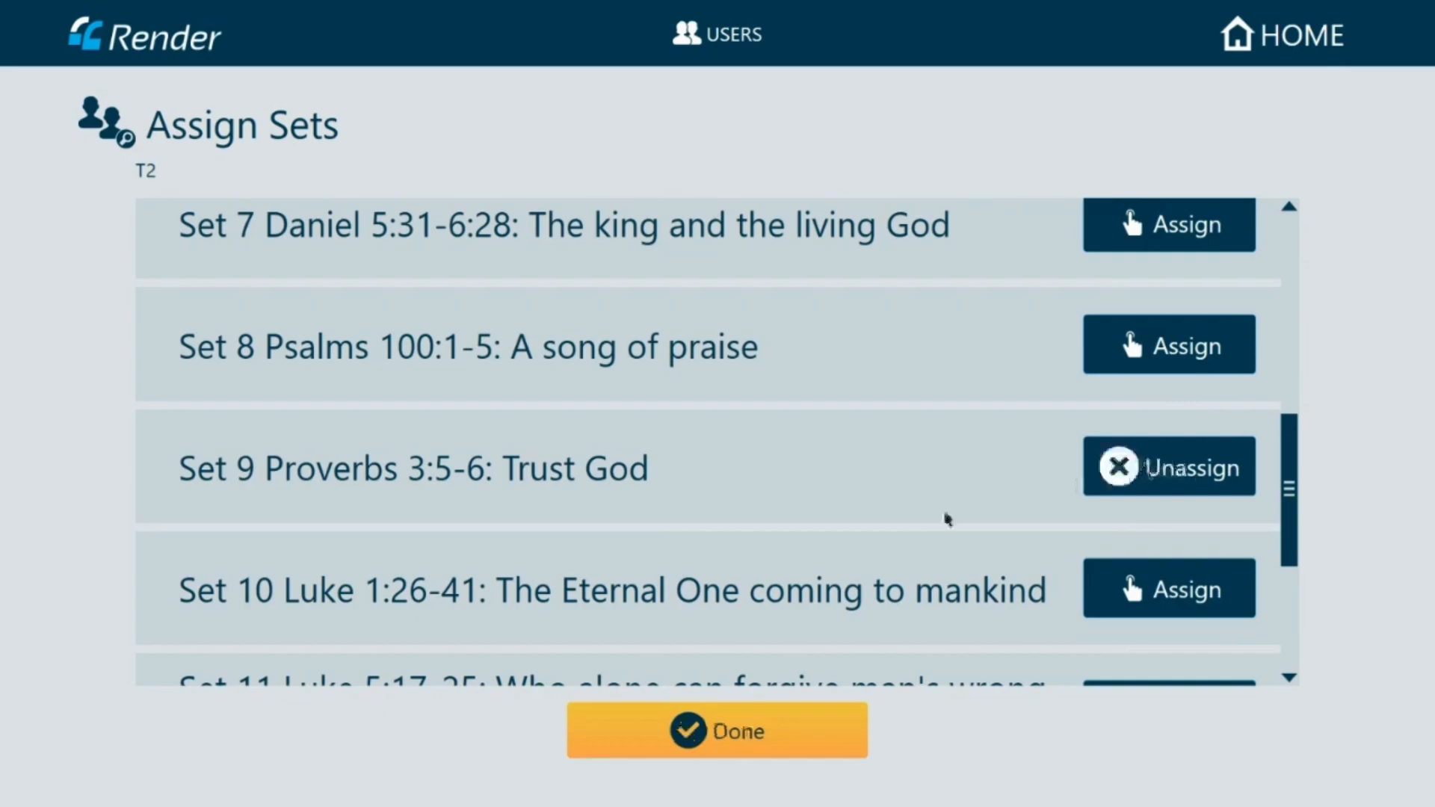
{"action": "left_click", "coordinate": [622, 737]}
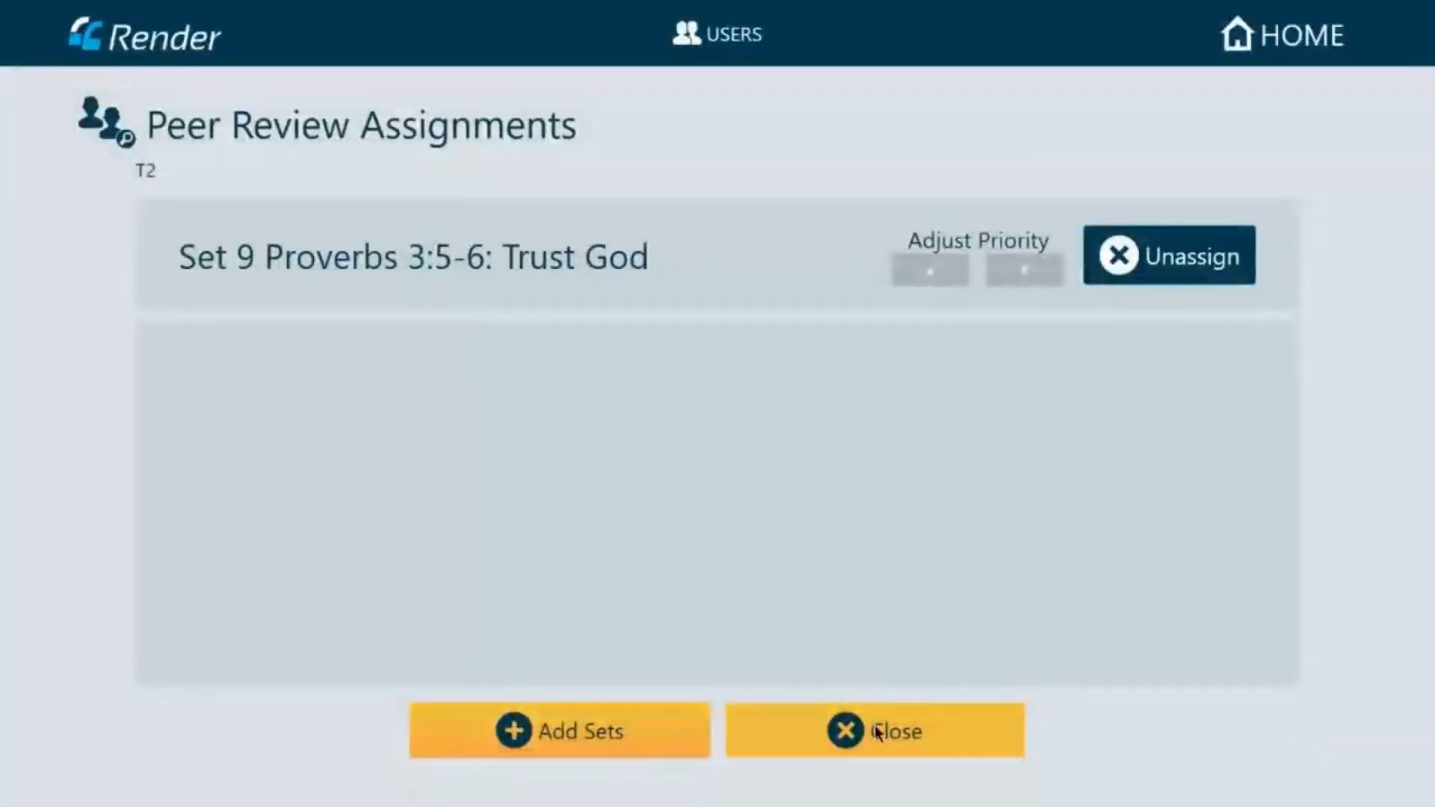
{"action": "left_click", "coordinate": [877, 732]}
Assign Set 6 Genesis 11:1-9: Mankind making a name for themselves to T2's Community Check Setup role
{"action": "left_click", "coordinate": [715, 263]}
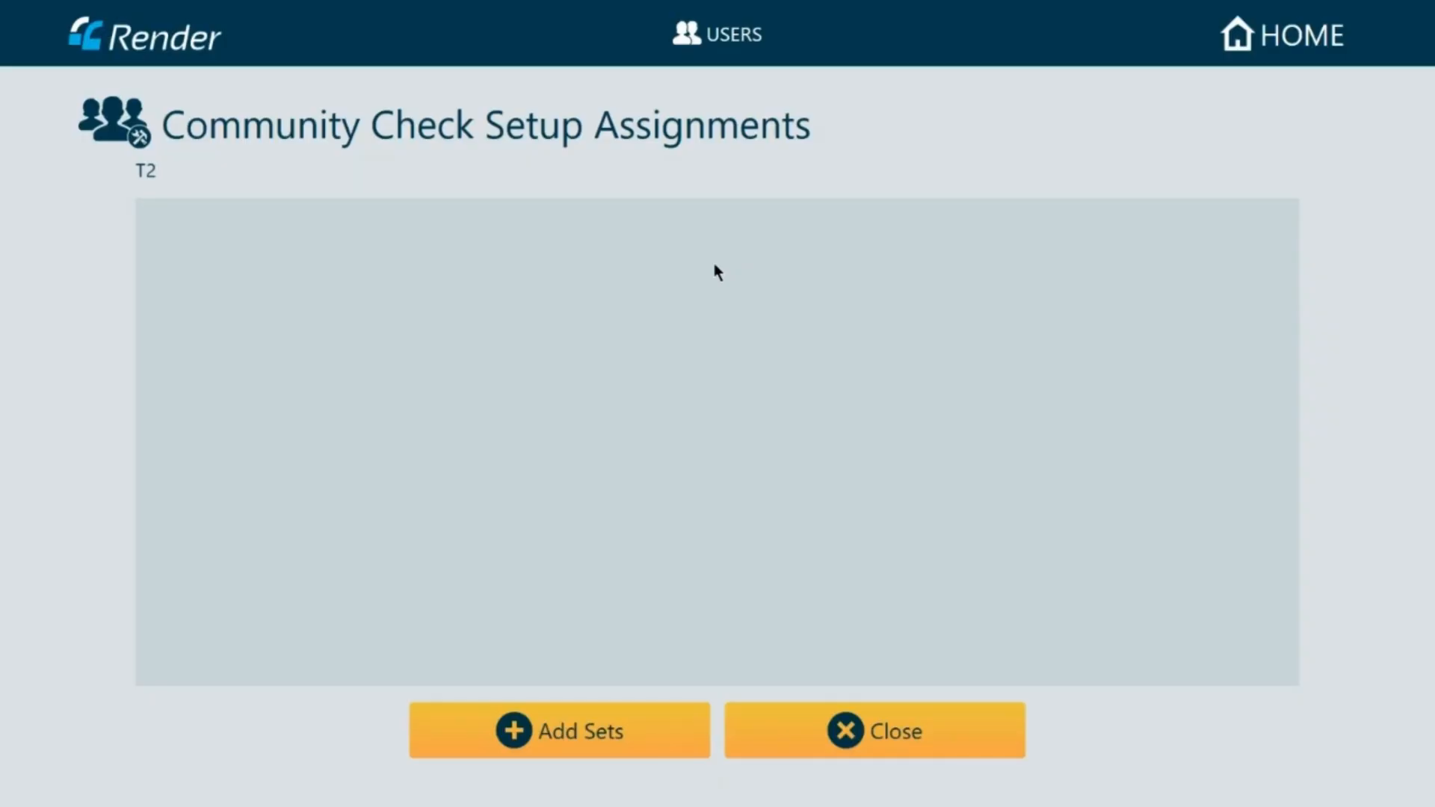
{"action": "left_click", "coordinate": [565, 734]}
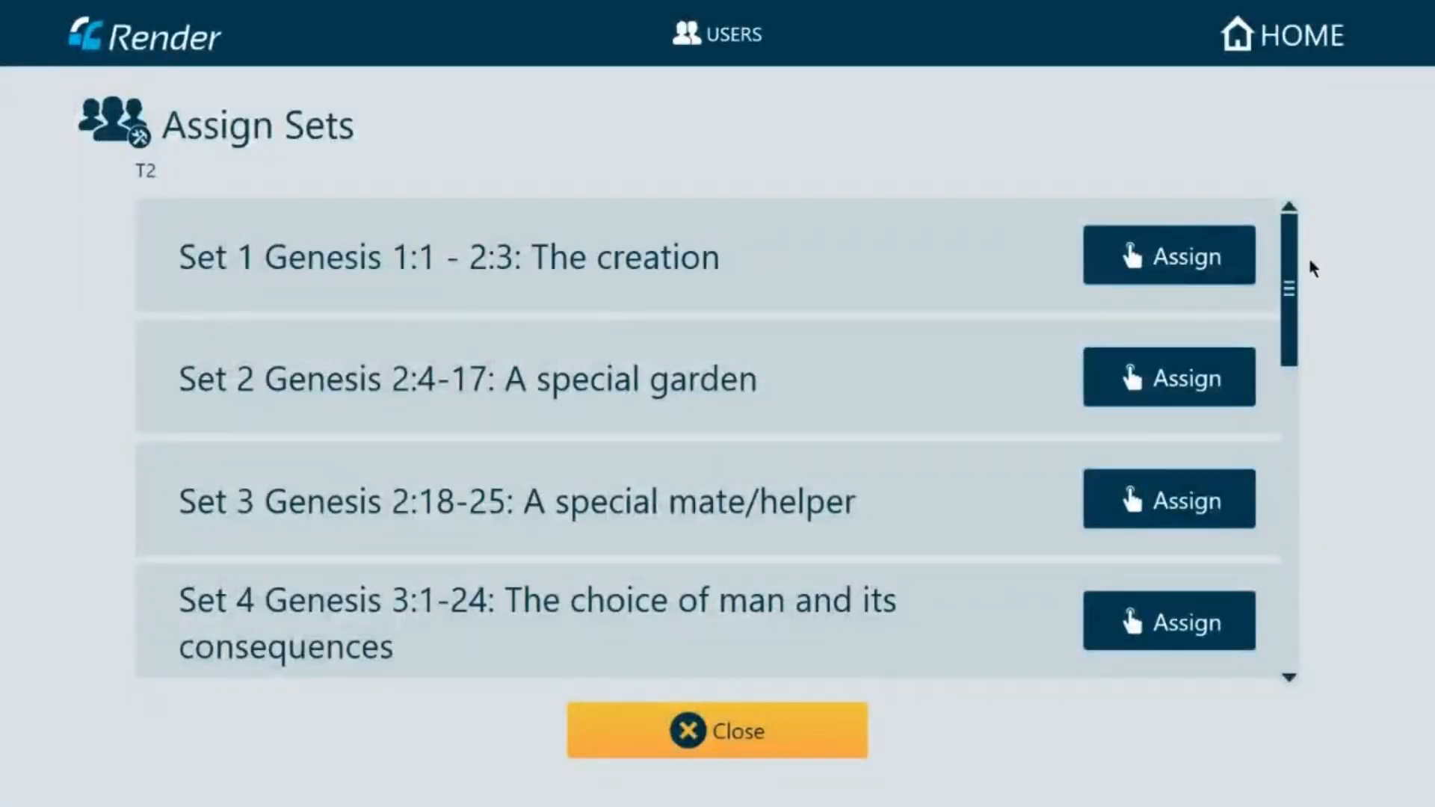
{"action": "left_click_drag", "start_coordinate": [1294, 259], "coordinate": [1286, 410]}
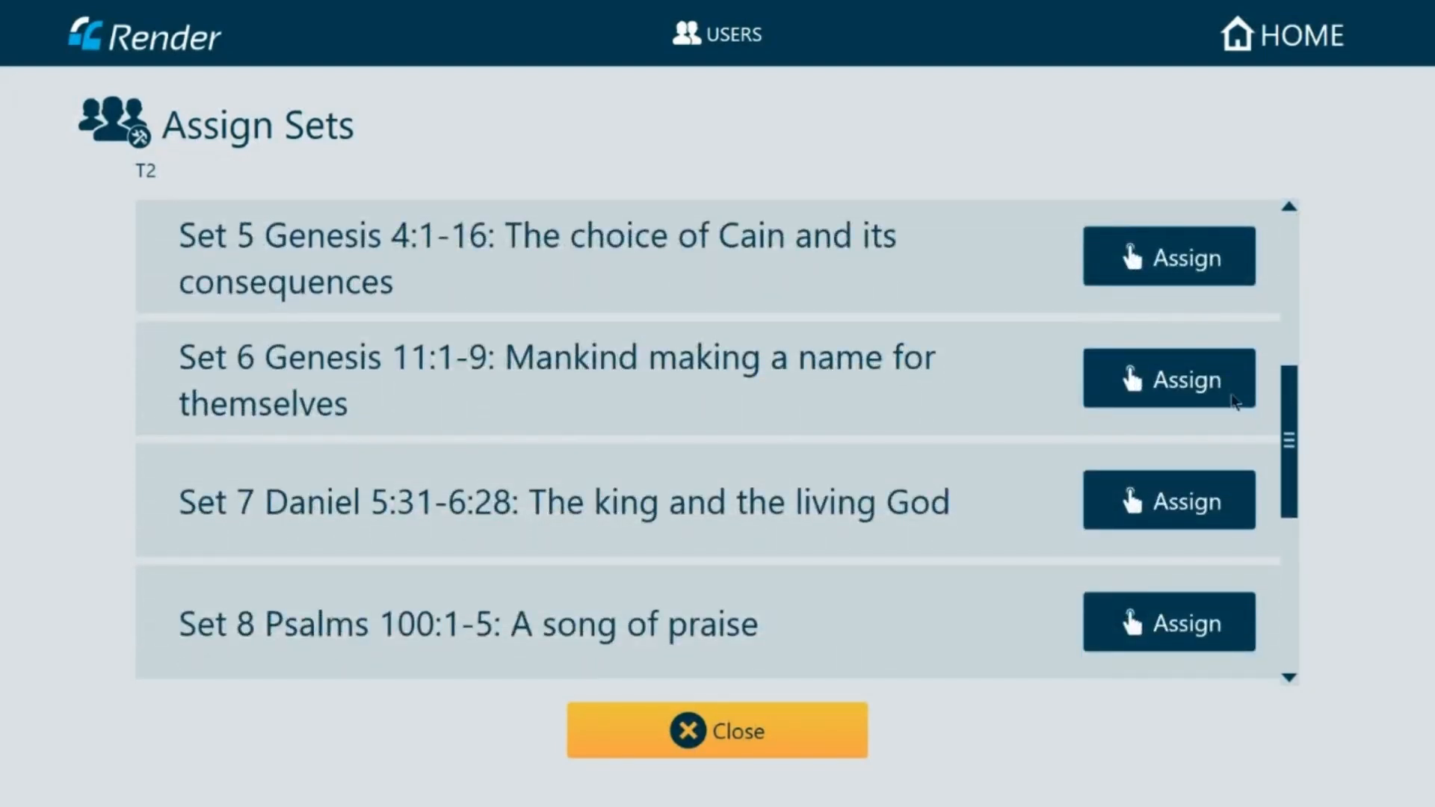
{"action": "left_click", "coordinate": [1130, 377]}
{"action": "left_click", "coordinate": [755, 733]}
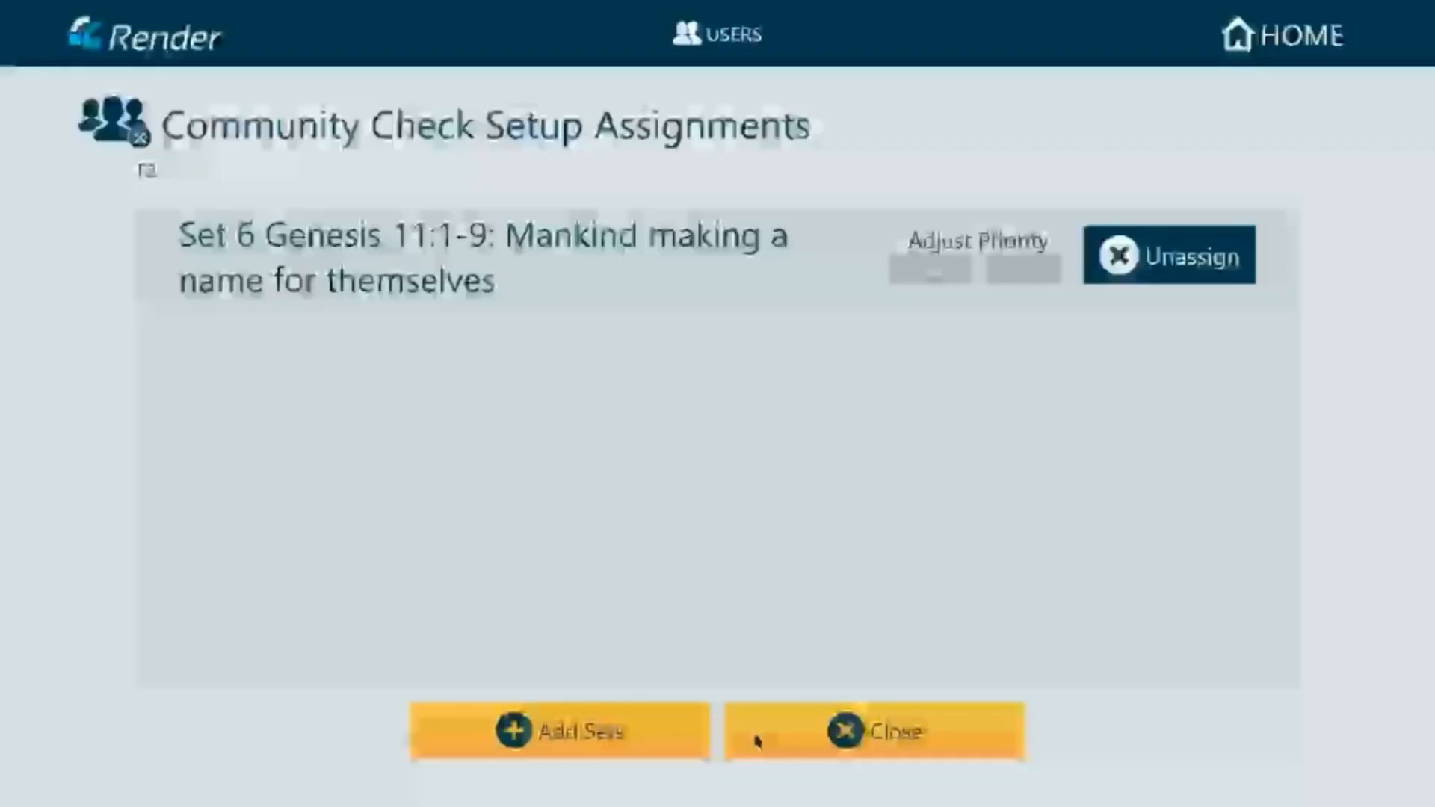
{"action": "left_click", "coordinate": [792, 732]}
Assign Set 6 Genesis 11:1-9: Mankind making a name for themselves to T2's Community Check 1 role
{"action": "left_click", "coordinate": [959, 274]}
{"action": "left_click", "coordinate": [631, 744]}
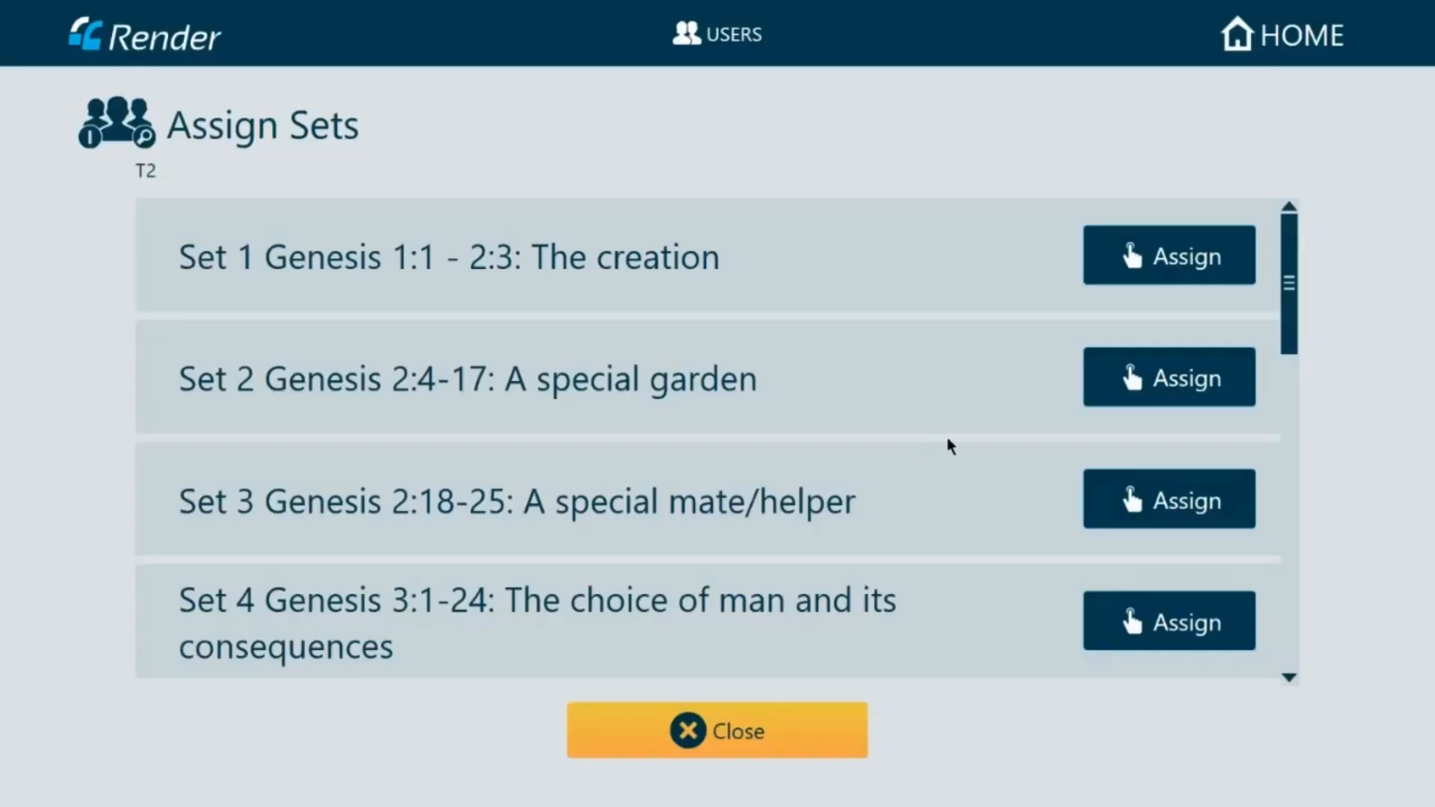
{"action": "left_click_drag", "start_coordinate": [1291, 294], "coordinate": [1291, 394]}
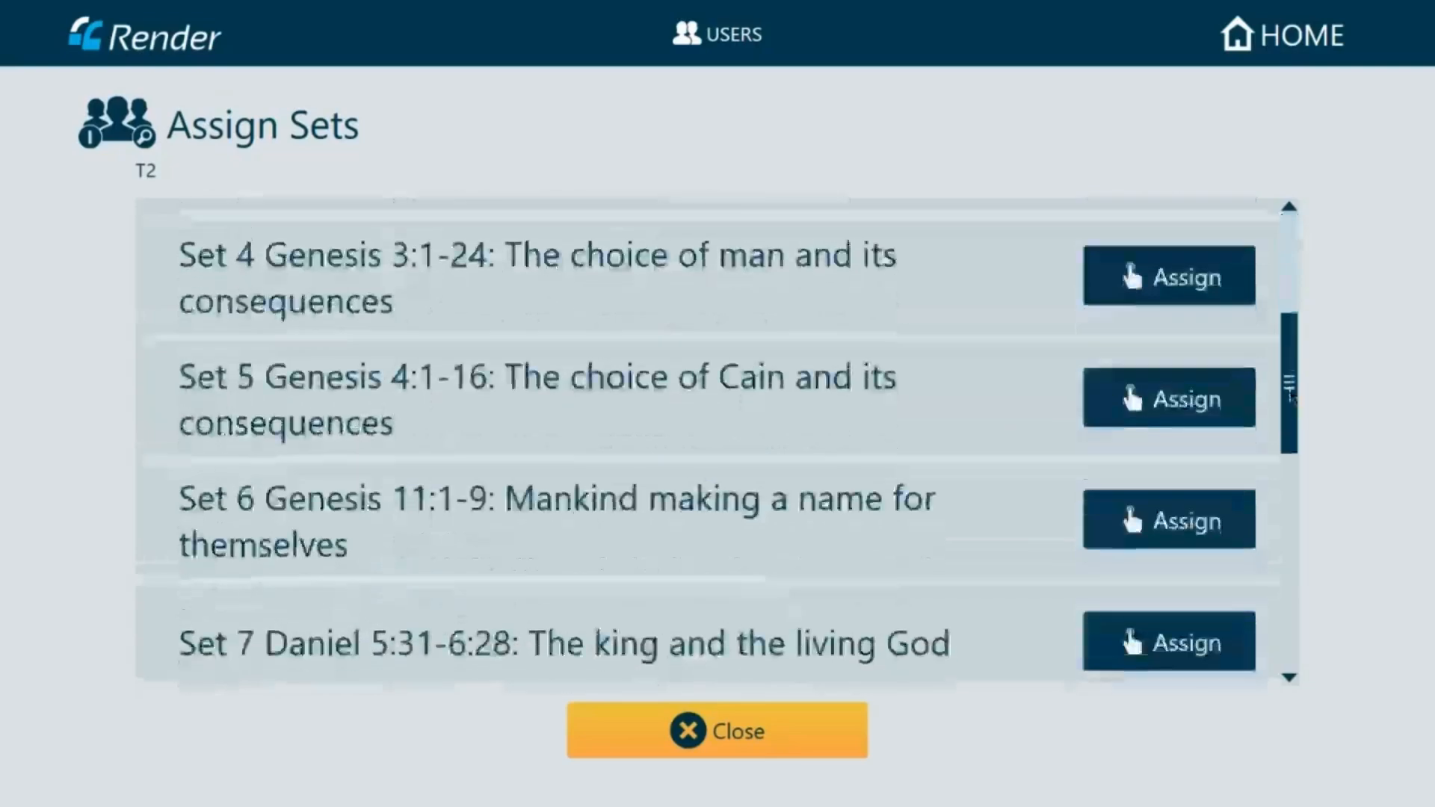
{"action": "left_click", "coordinate": [1189, 516]}
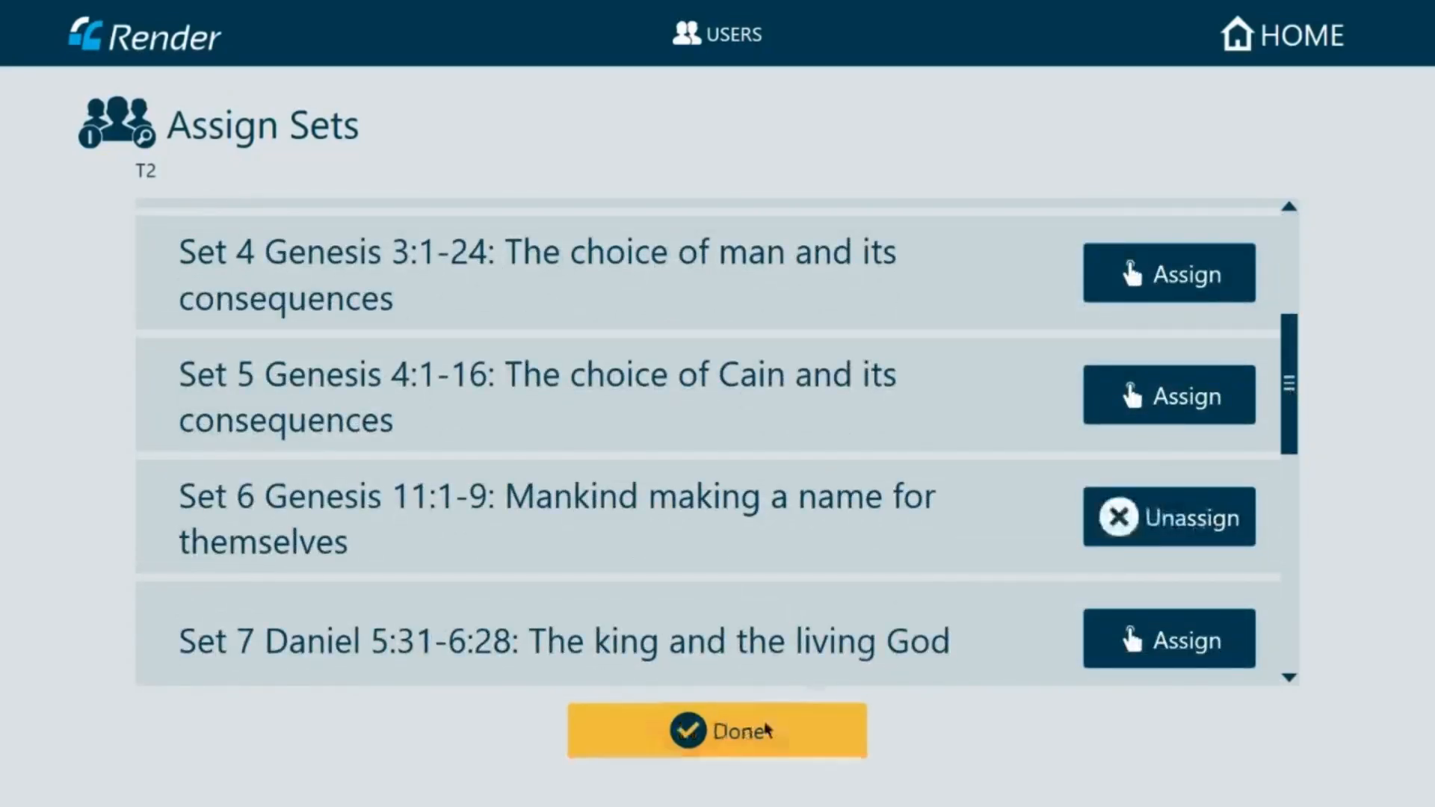
{"action": "left_click", "coordinate": [767, 732]}
{"action": "left_click", "coordinate": [761, 732]}
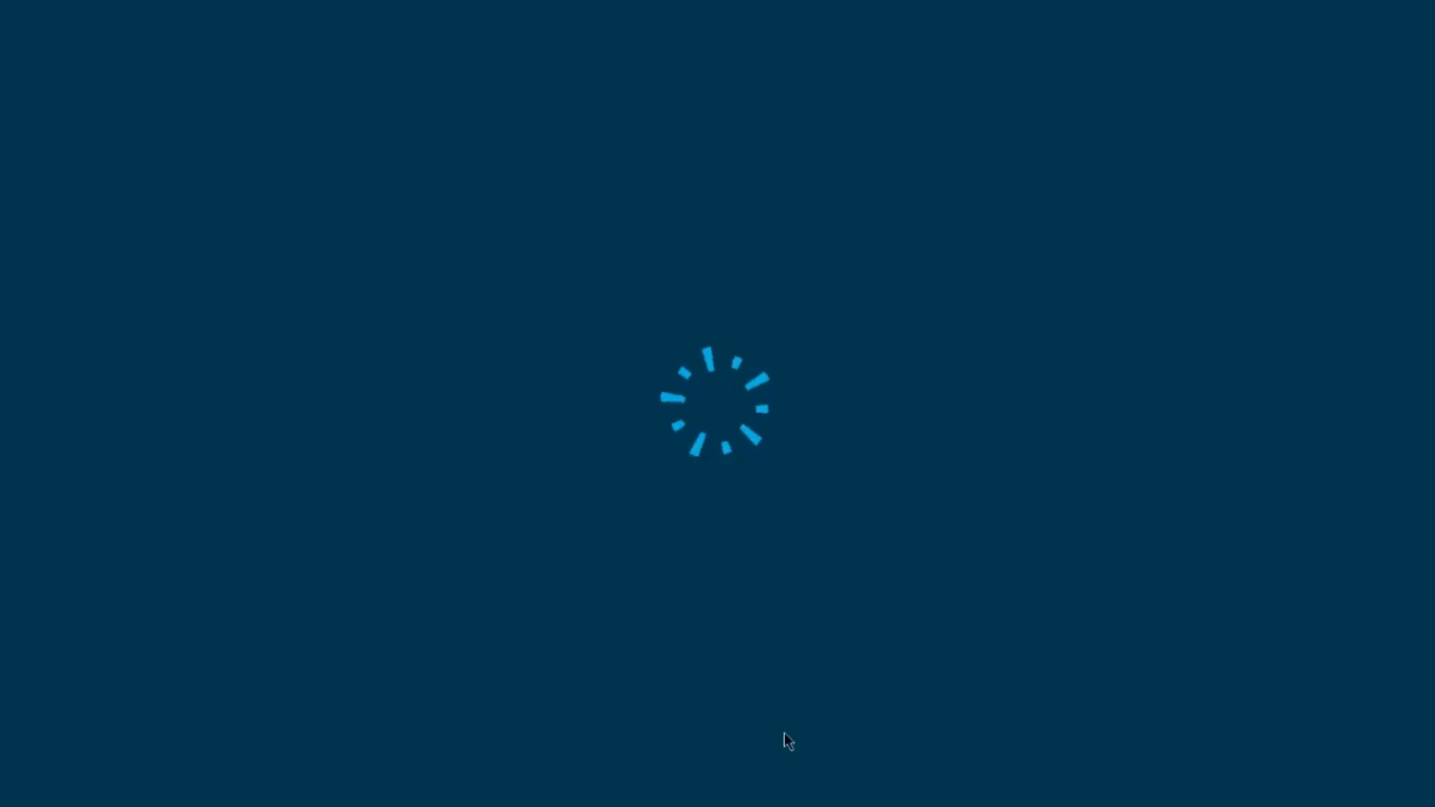
Assign Set 6 Genesis 11:1-9: Mankind making a name for themselves to T2's Community Check 2 role
{"action": "left_click", "coordinate": [1205, 278]}
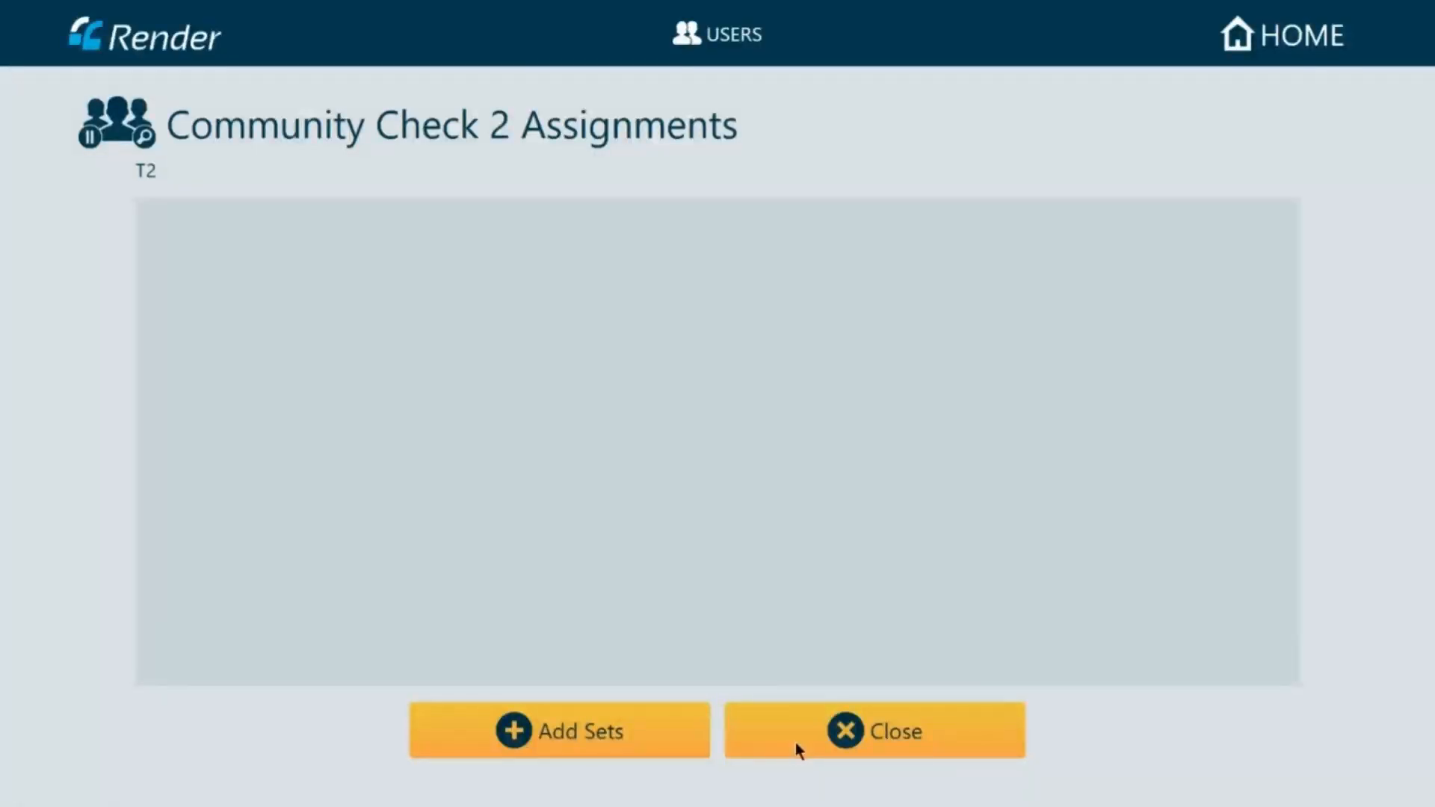
{"action": "left_click", "coordinate": [613, 733]}
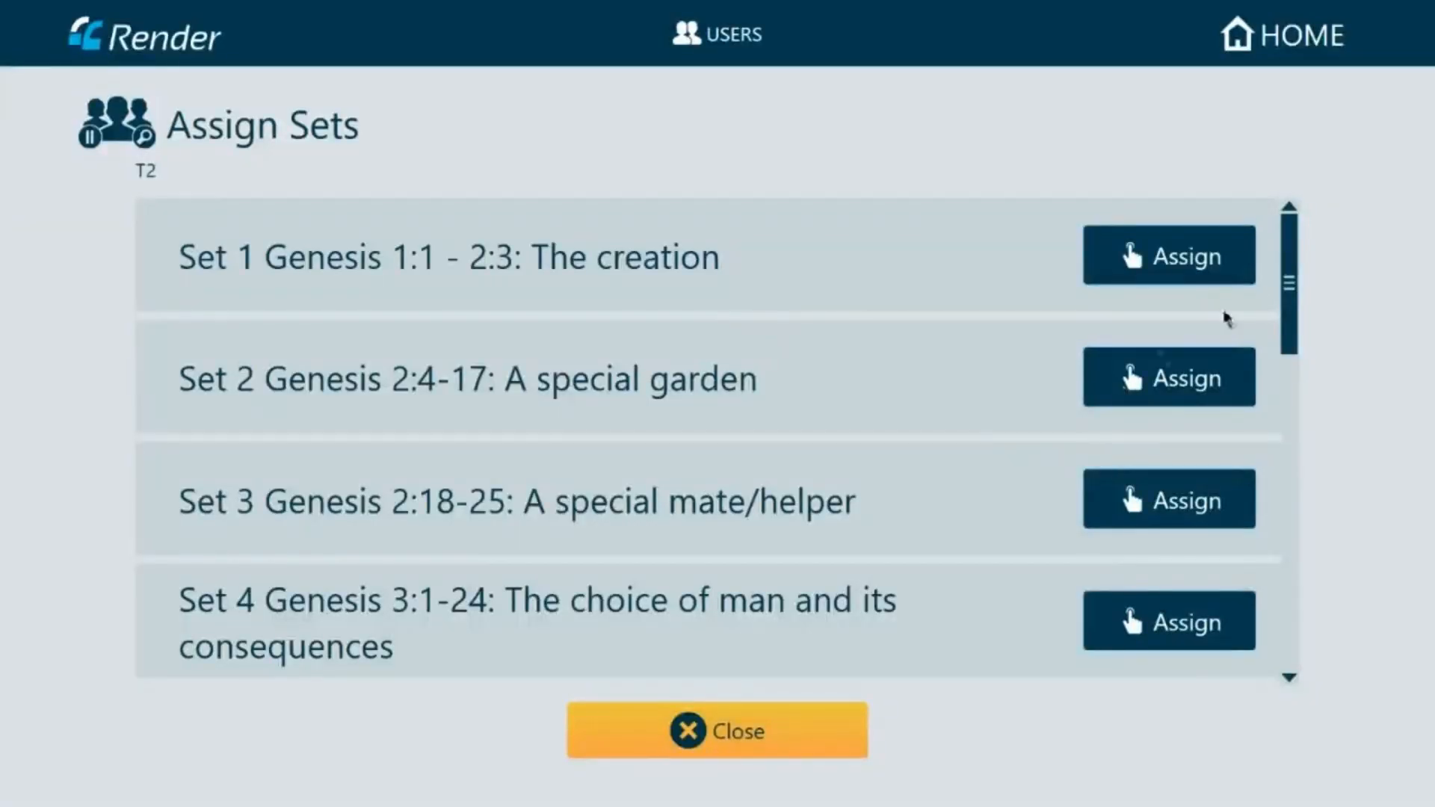
{"action": "left_click_drag", "start_coordinate": [1290, 306], "coordinate": [1289, 415]}
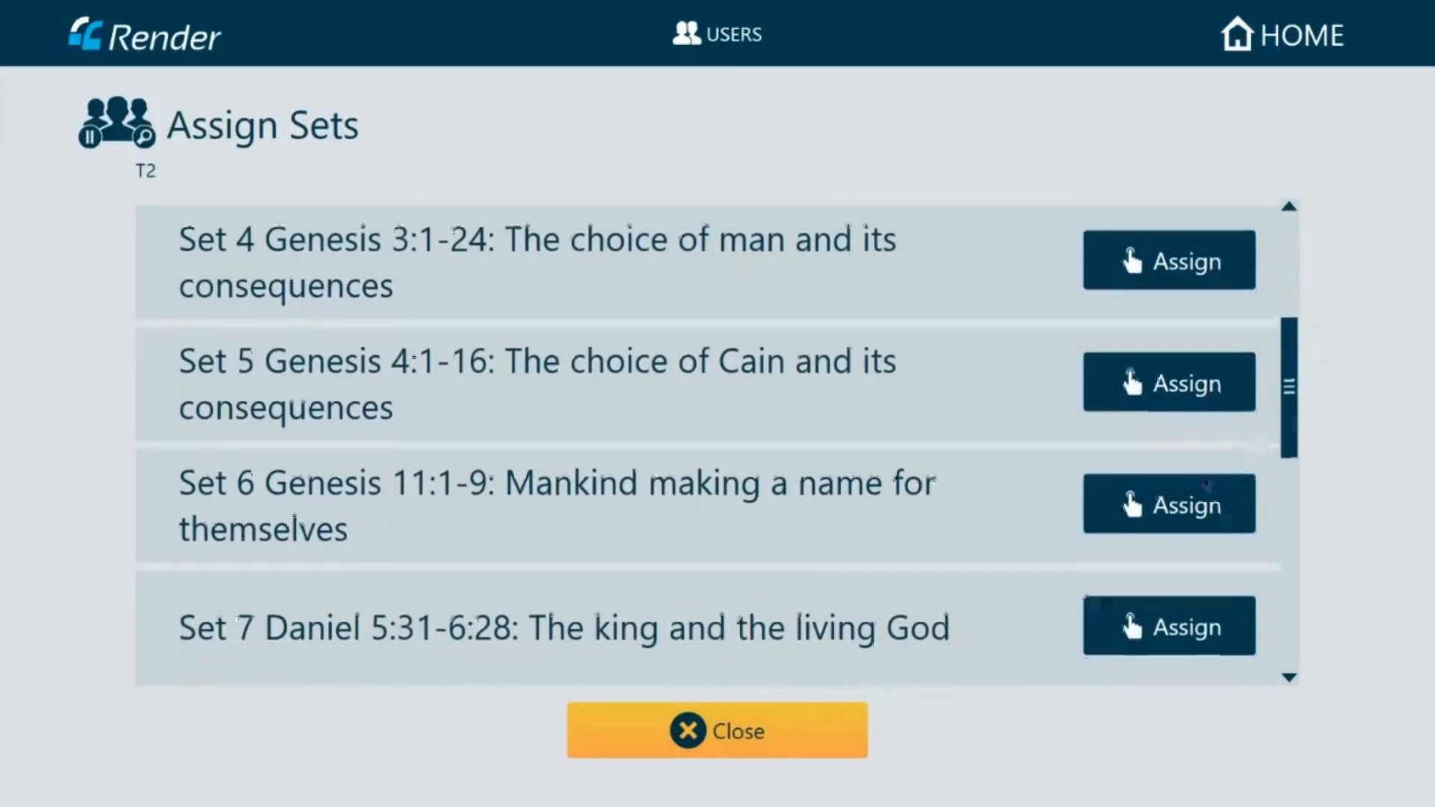
{"action": "left_click", "coordinate": [1155, 512]}
{"action": "left_click", "coordinate": [714, 734]}
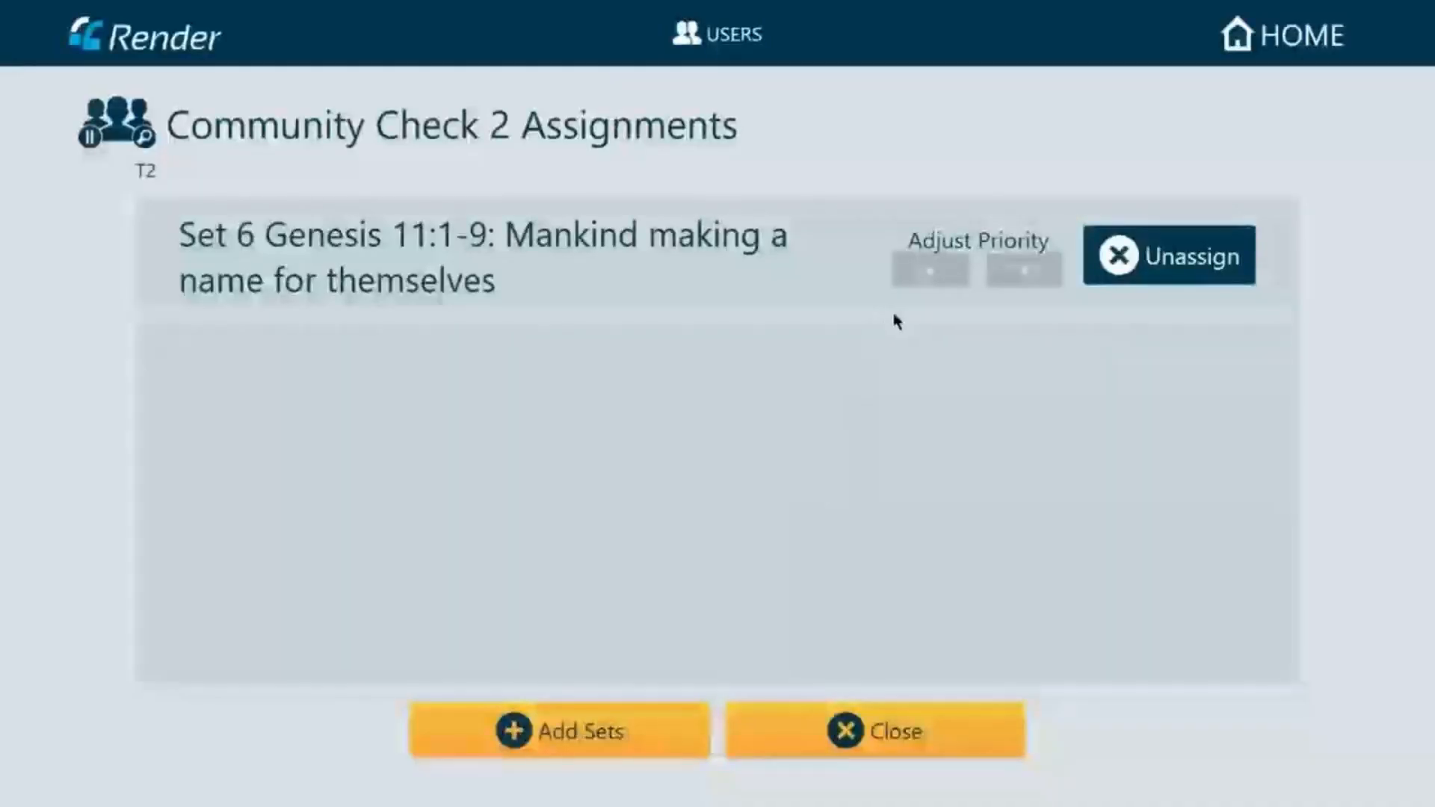
{"action": "left_click", "coordinate": [796, 723]}
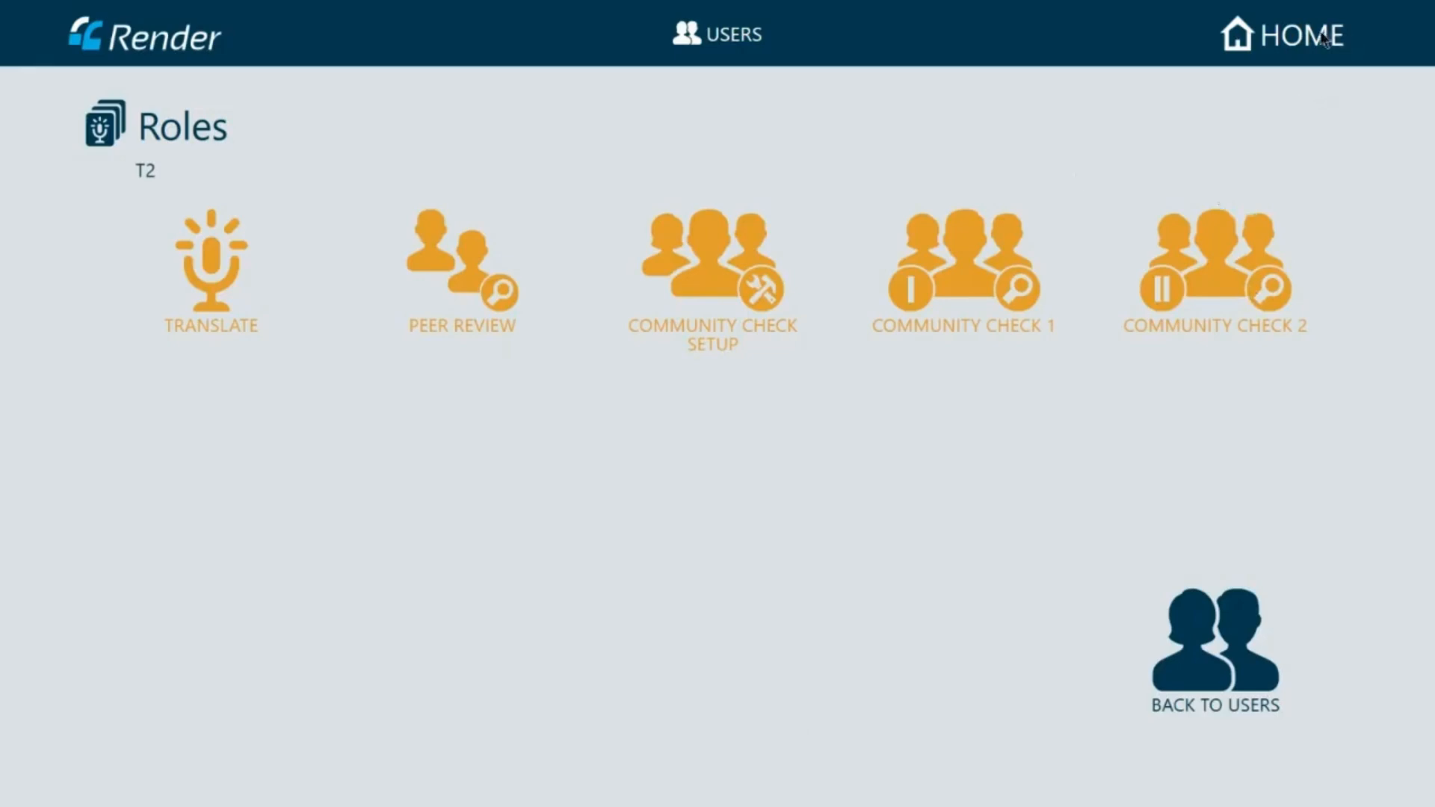
Return to the user list and assign Set 6 Genesis 11:1-9 and Set 9 Proverbs 3:5-6 to BT's Retell Back Translate role
{"action": "left_click", "coordinate": [1220, 644]}
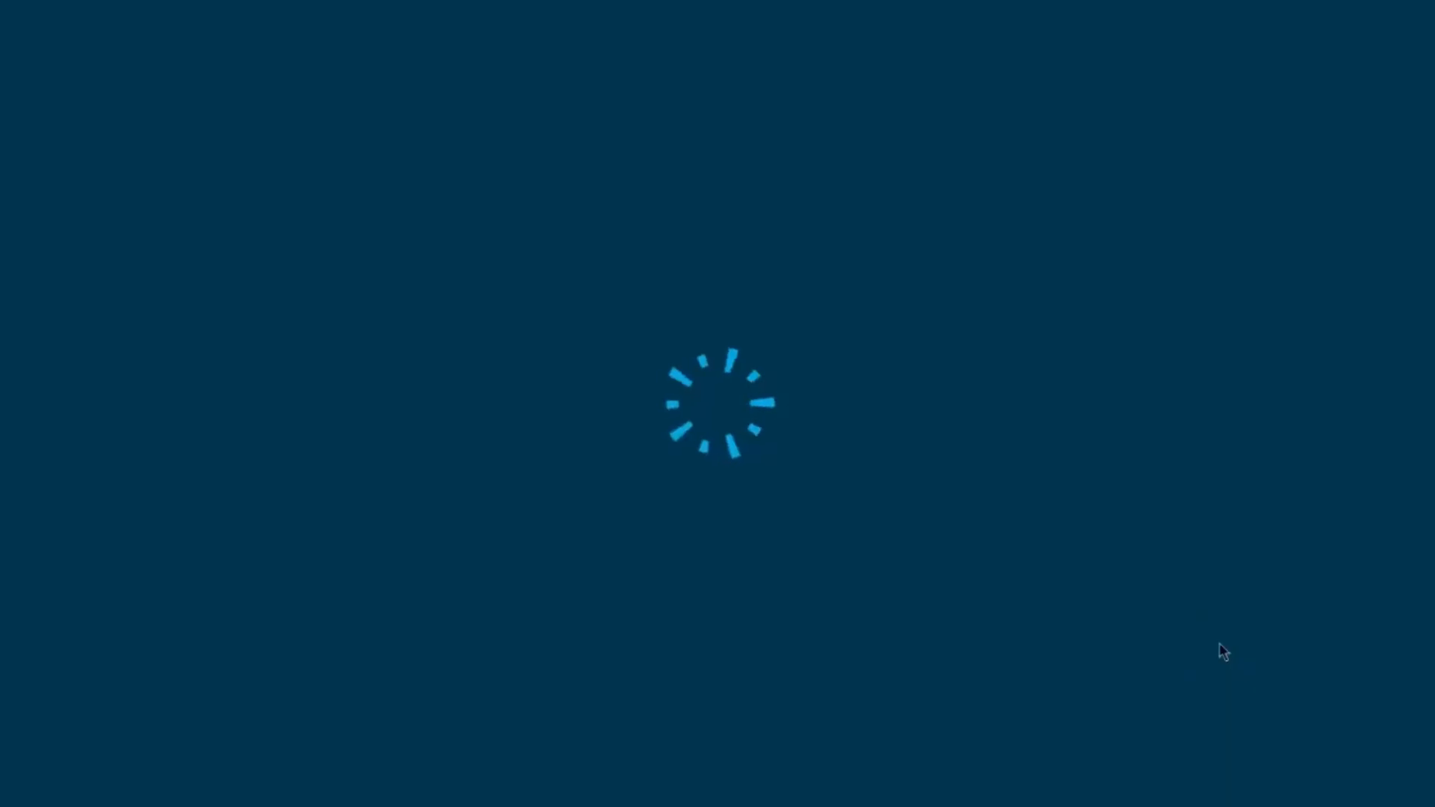
{"action": "left_click", "coordinate": [334, 426]}
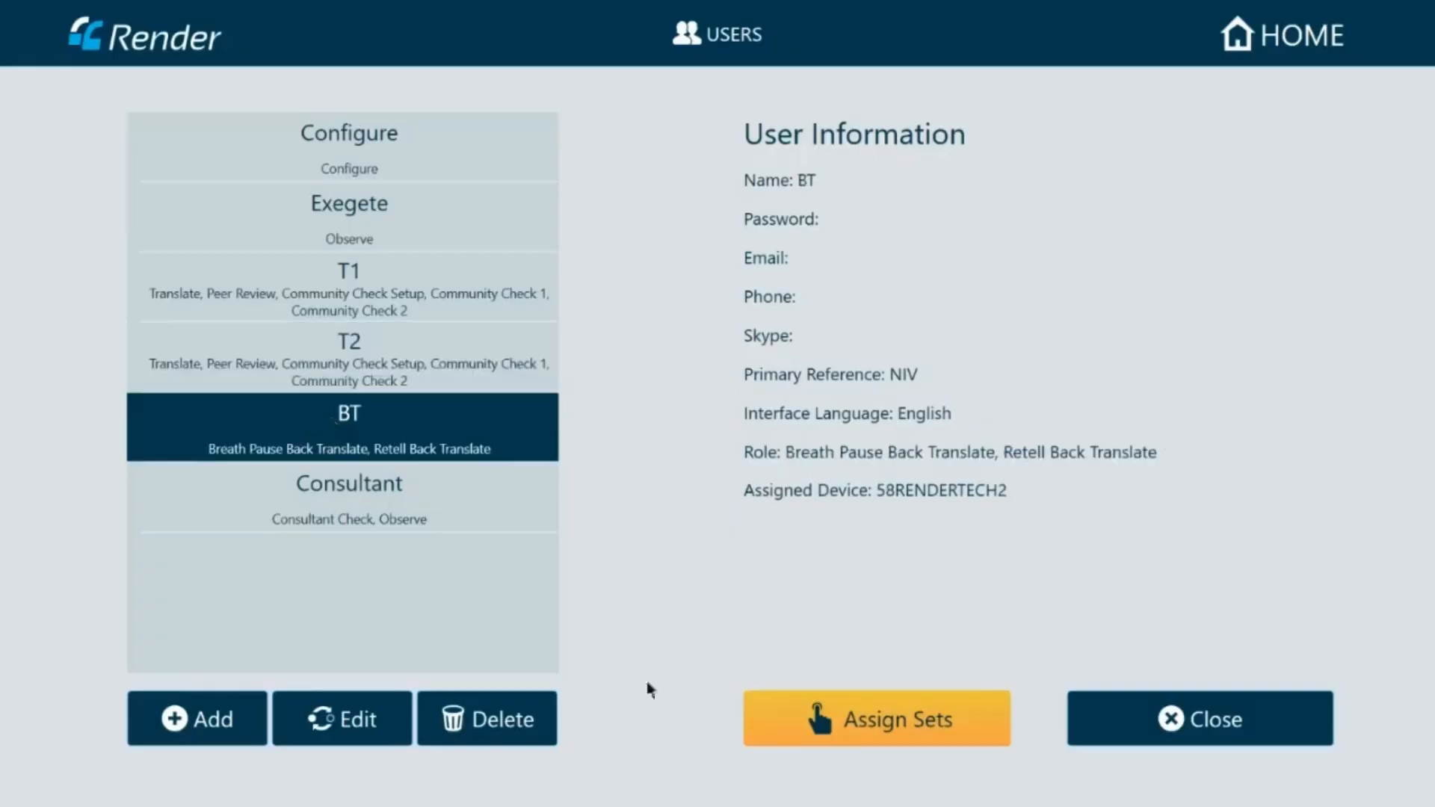
{"action": "left_click", "coordinate": [800, 725]}
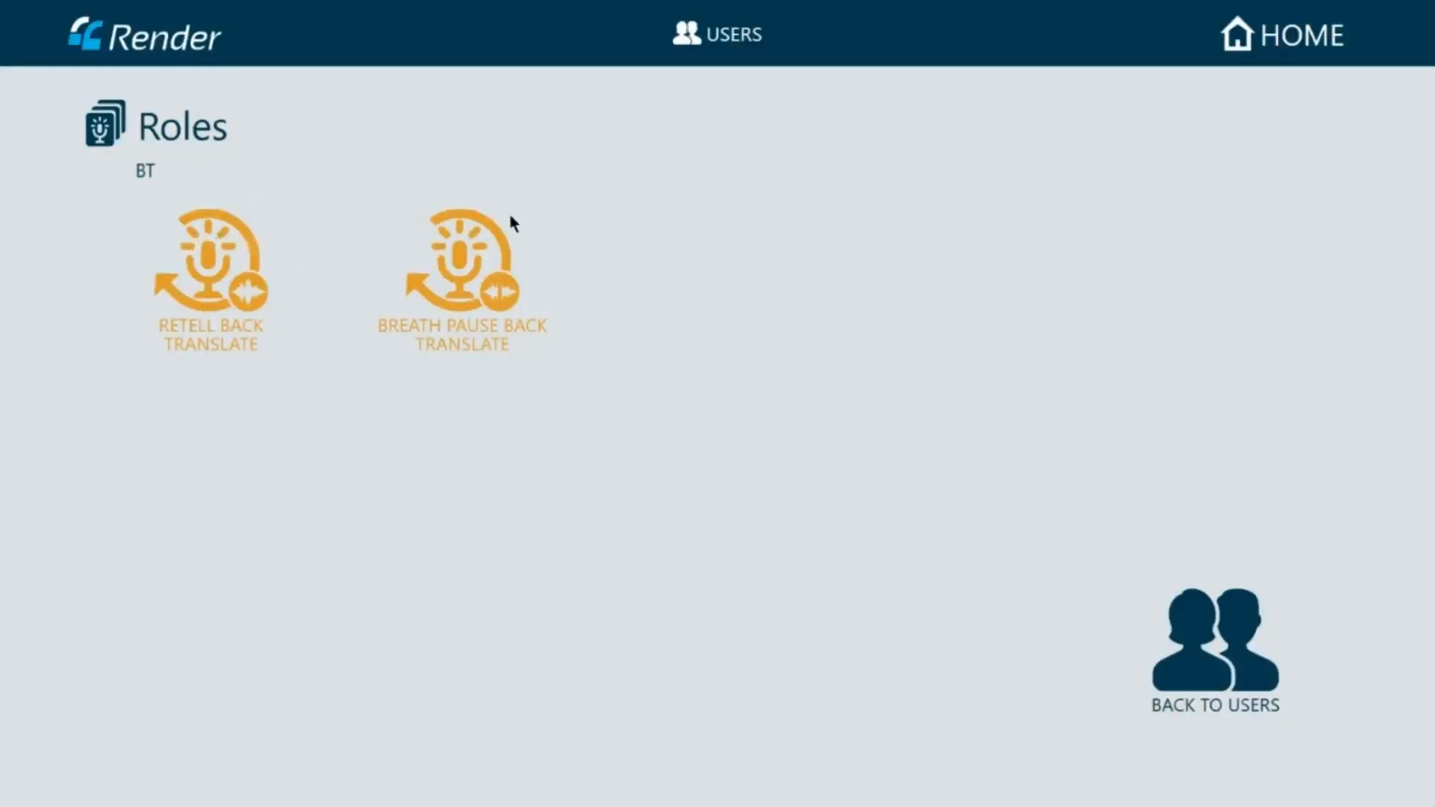
{"action": "left_click", "coordinate": [227, 254]}
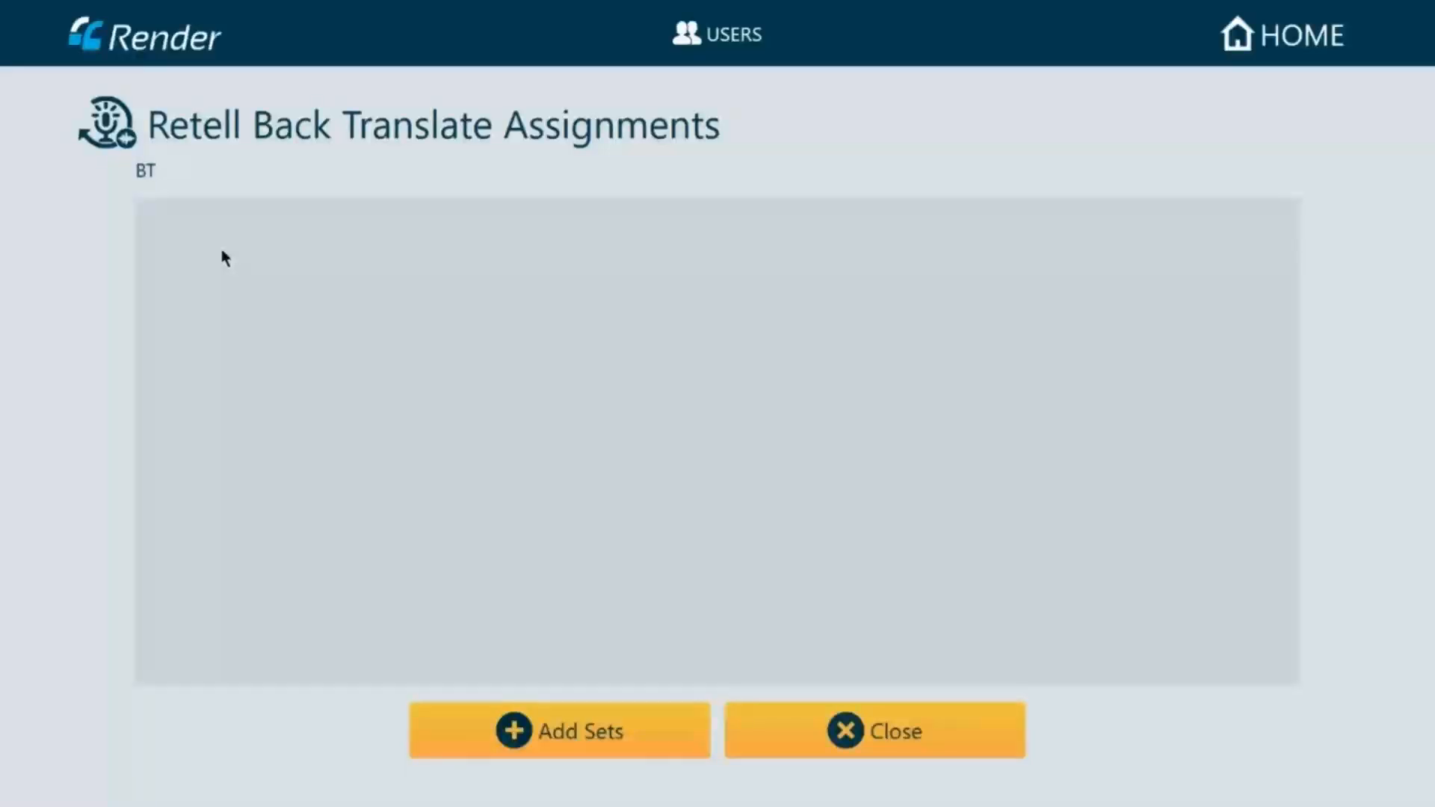
{"action": "left_click", "coordinate": [591, 728]}
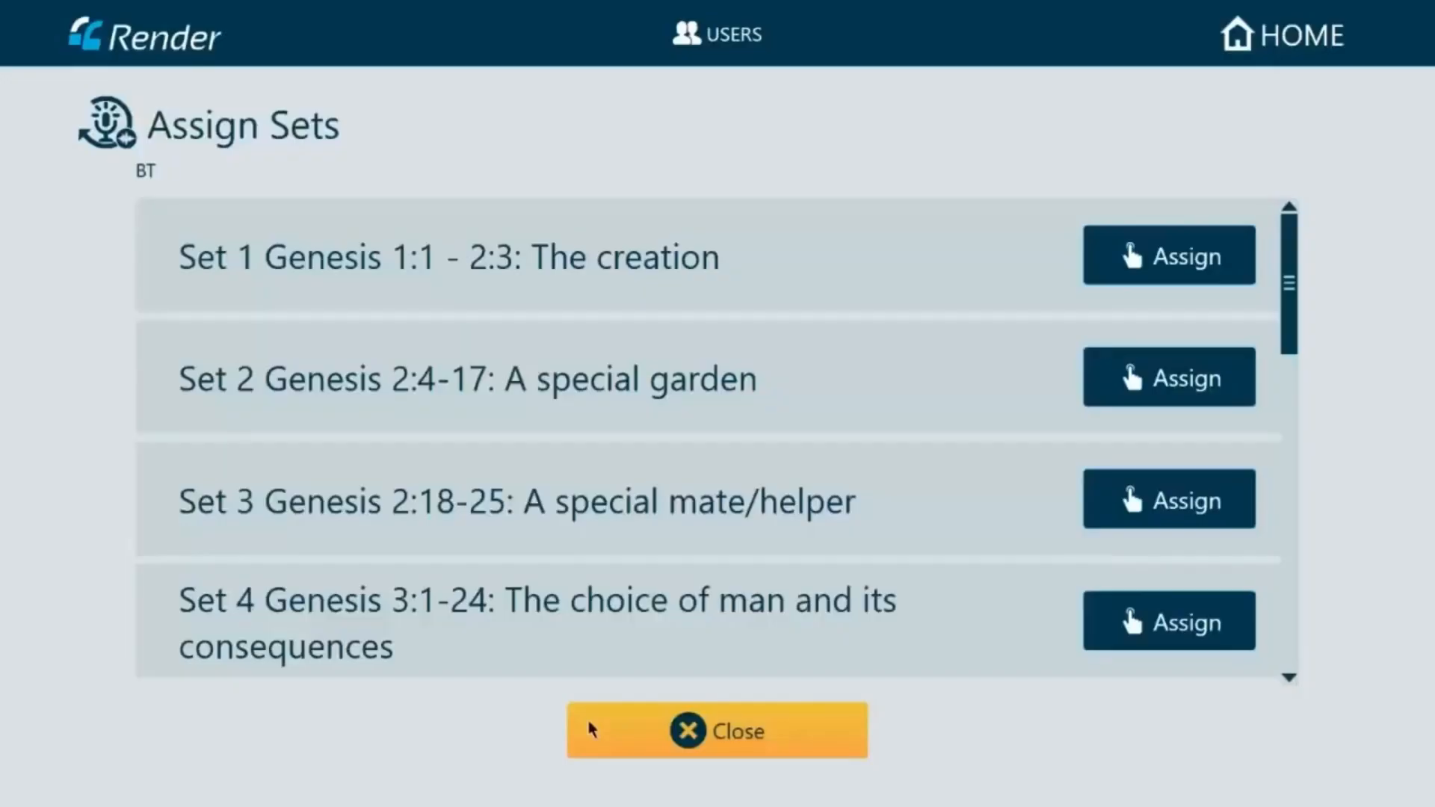
{"action": "left_click_drag", "start_coordinate": [1295, 277], "coordinate": [1308, 401]}
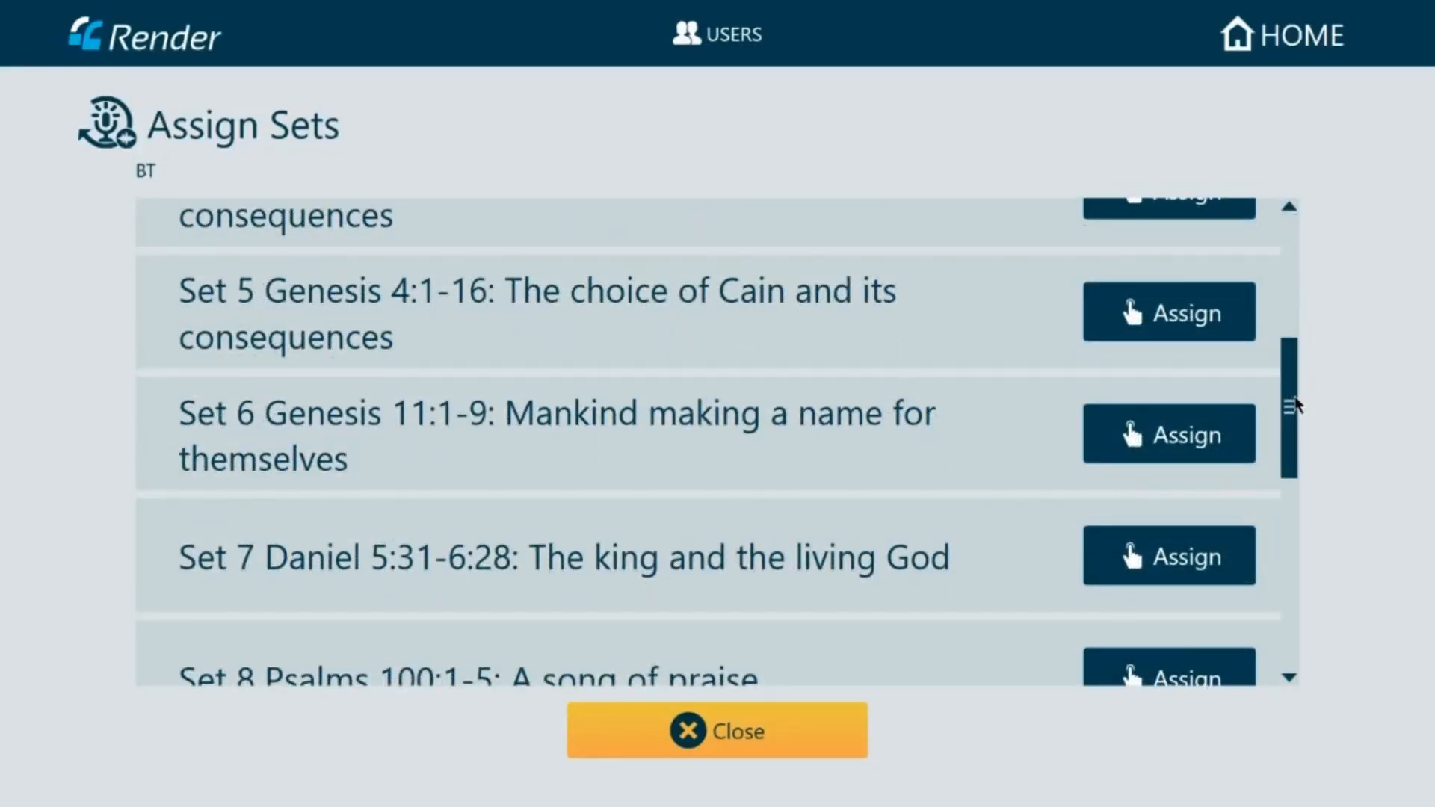
{"action": "scroll", "coordinate": [1165, 445], "scroll_direction": "down", "scroll_amount": 2}
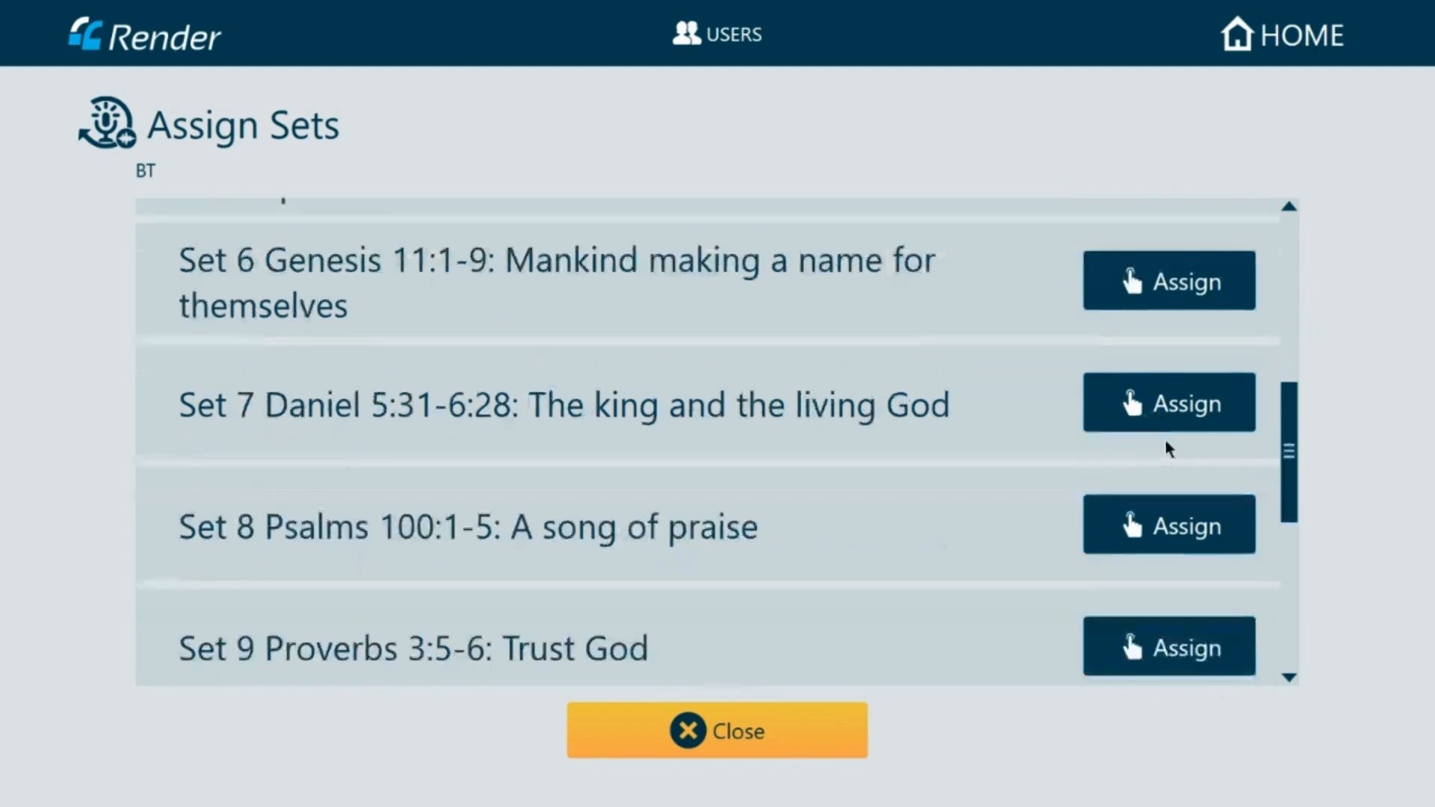
{"action": "left_click", "coordinate": [1172, 282]}
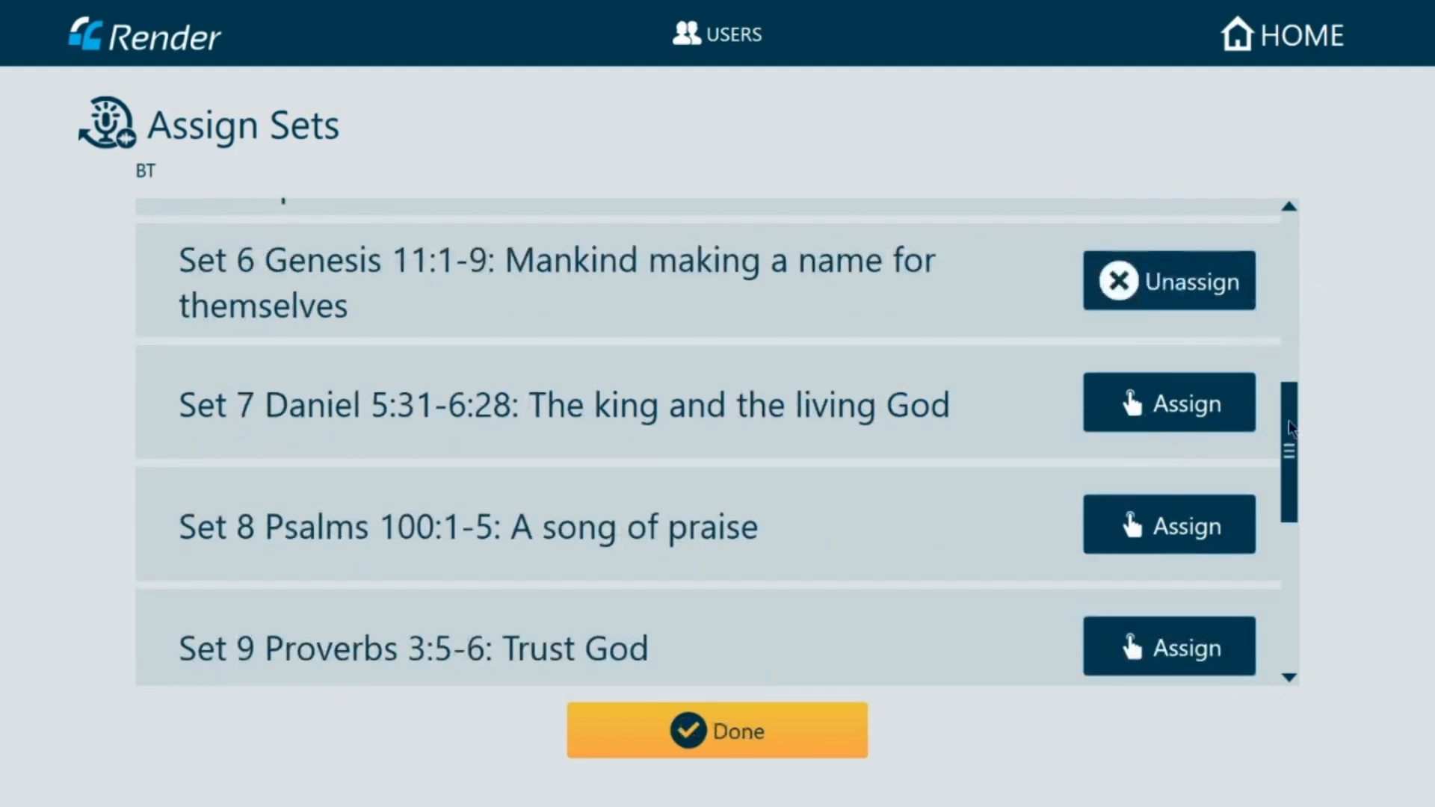
{"action": "left_click_drag", "start_coordinate": [1292, 430], "coordinate": [1303, 510]}
{"action": "left_click", "coordinate": [1158, 355]}
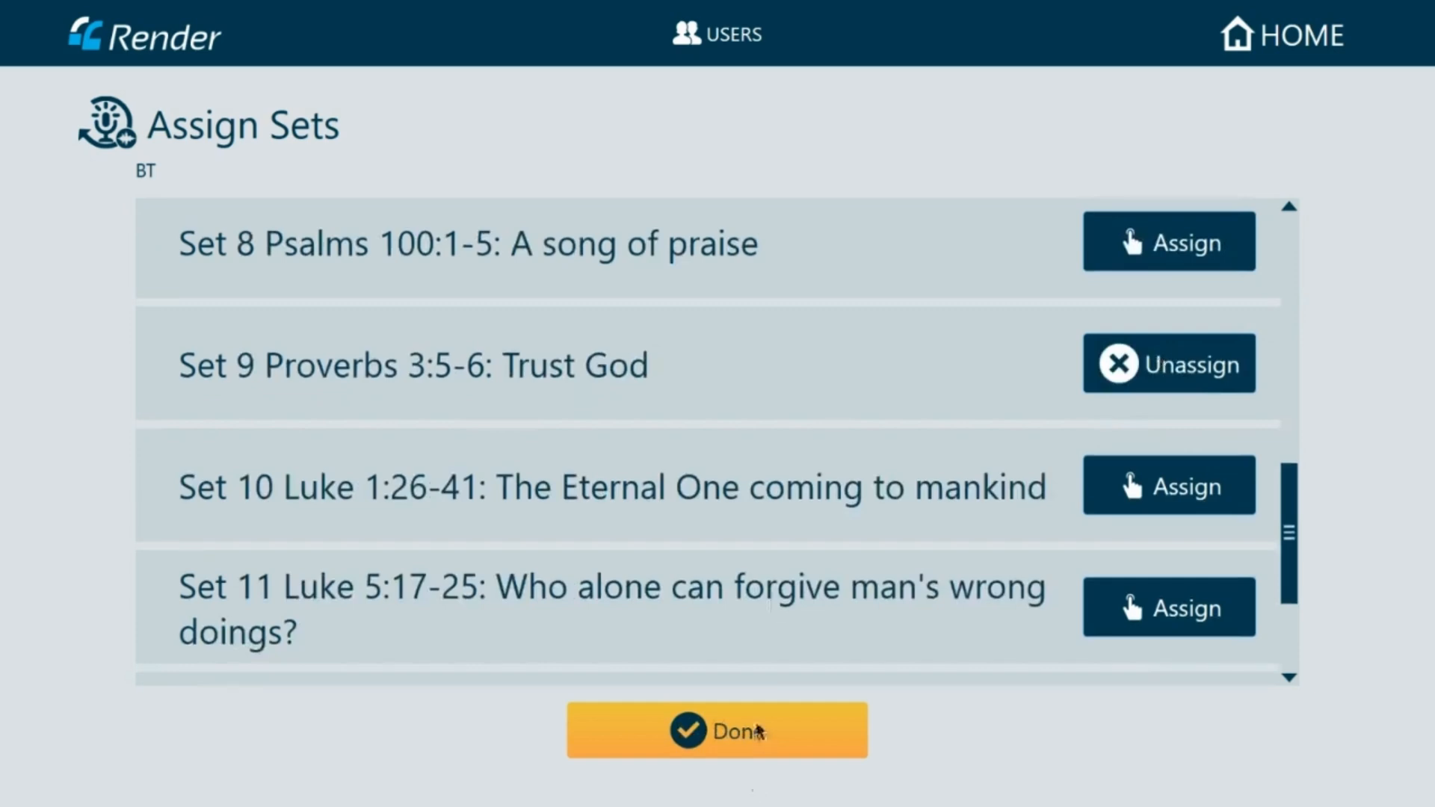
{"action": "left_click", "coordinate": [753, 731]}
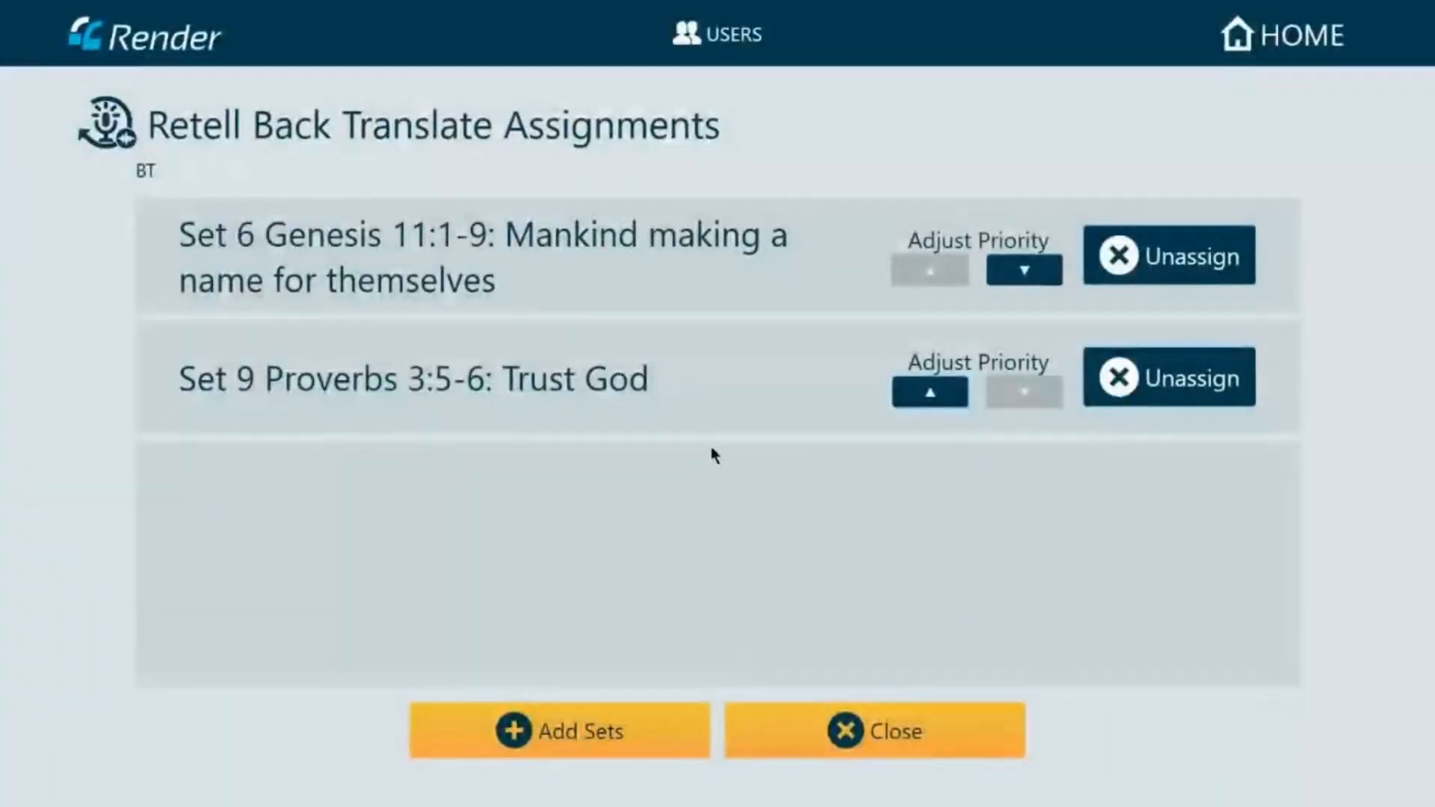
{"action": "left_click", "coordinate": [830, 734]}
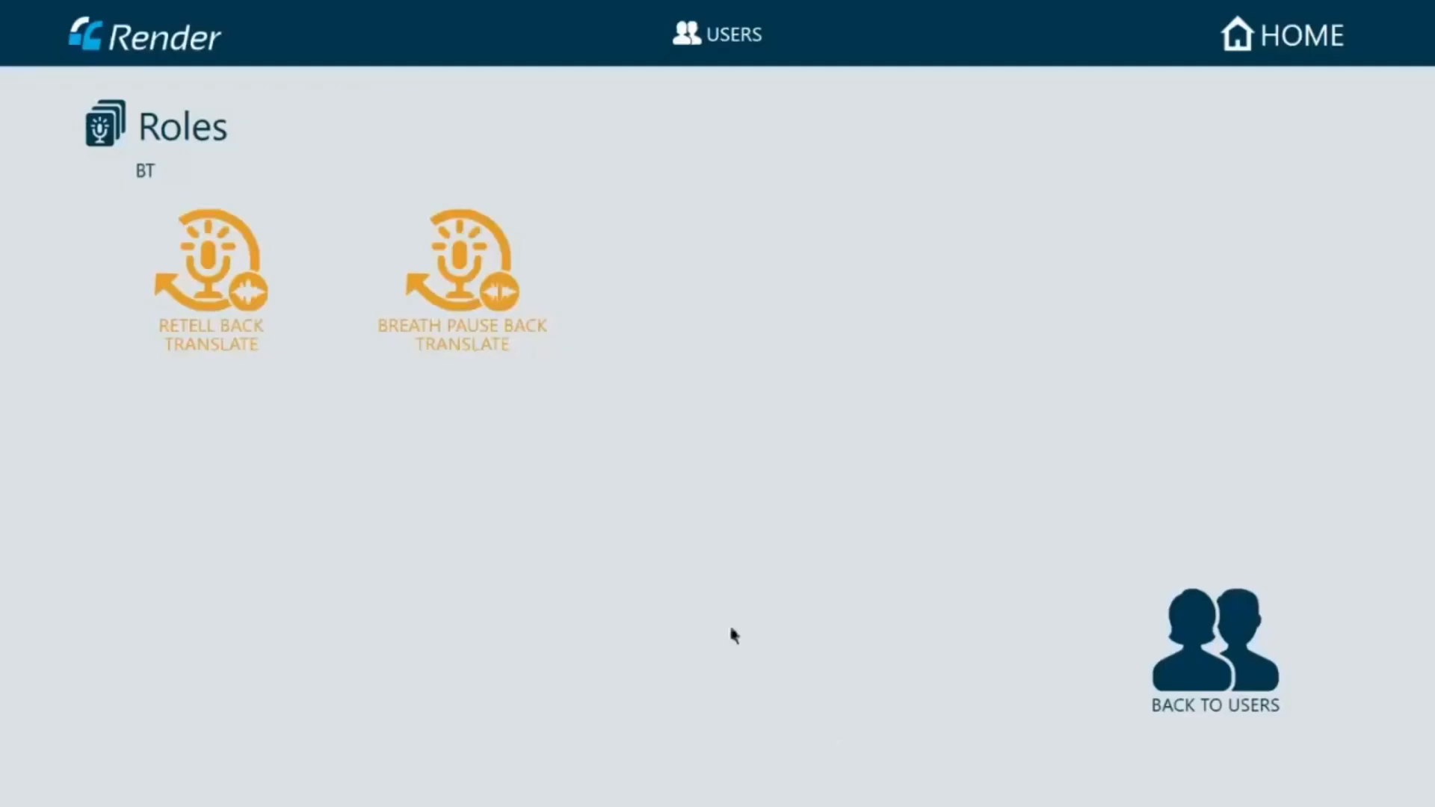
Assign Set 6 Genesis 11:1-9 and Set 9 Proverbs 3:5-6 to BT's Breath Pause Back Translate role
{"action": "left_click", "coordinate": [482, 299]}
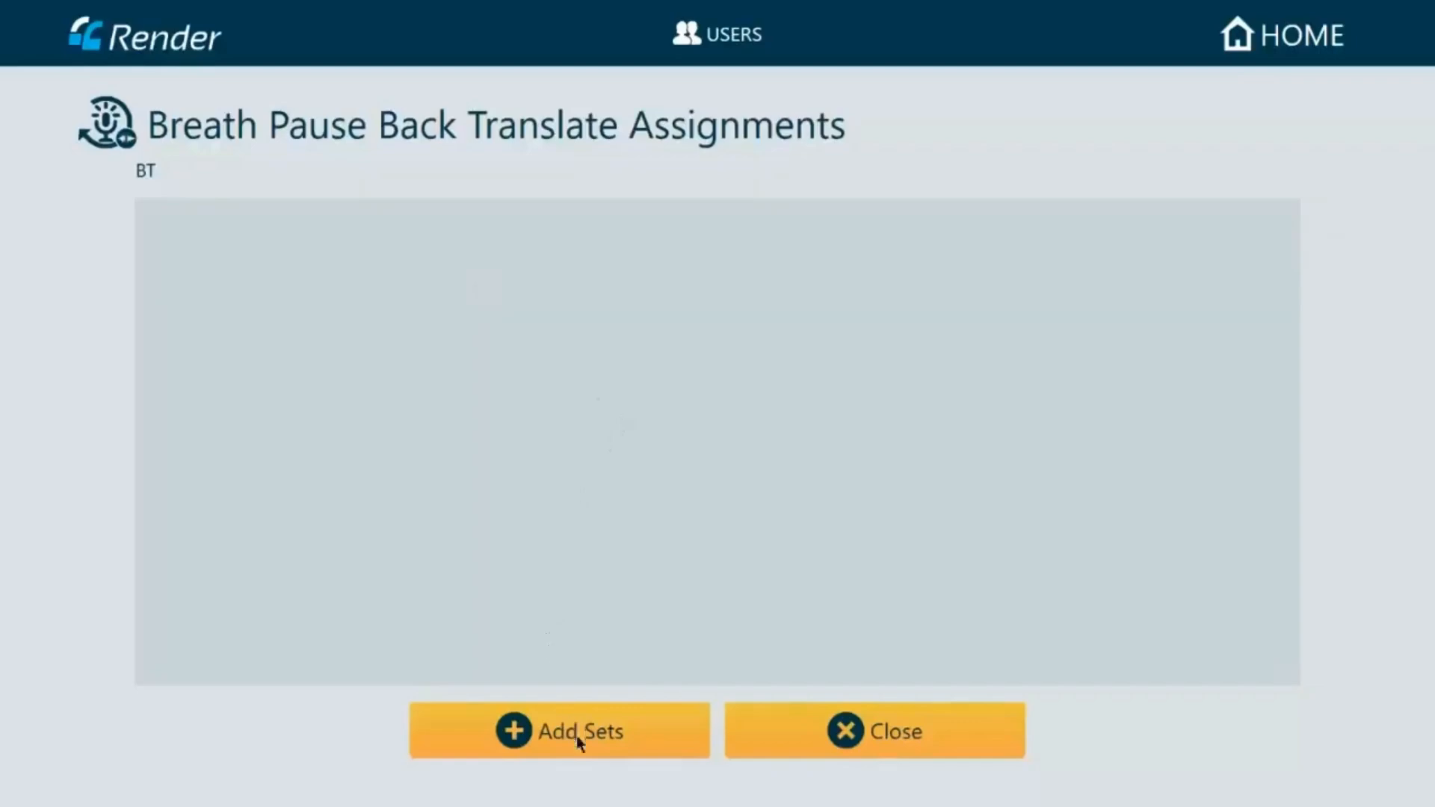
{"action": "left_click", "coordinate": [576, 736]}
{"action": "left_click_drag", "start_coordinate": [1291, 284], "coordinate": [1291, 404]}
{"action": "left_click", "coordinate": [1192, 384]}
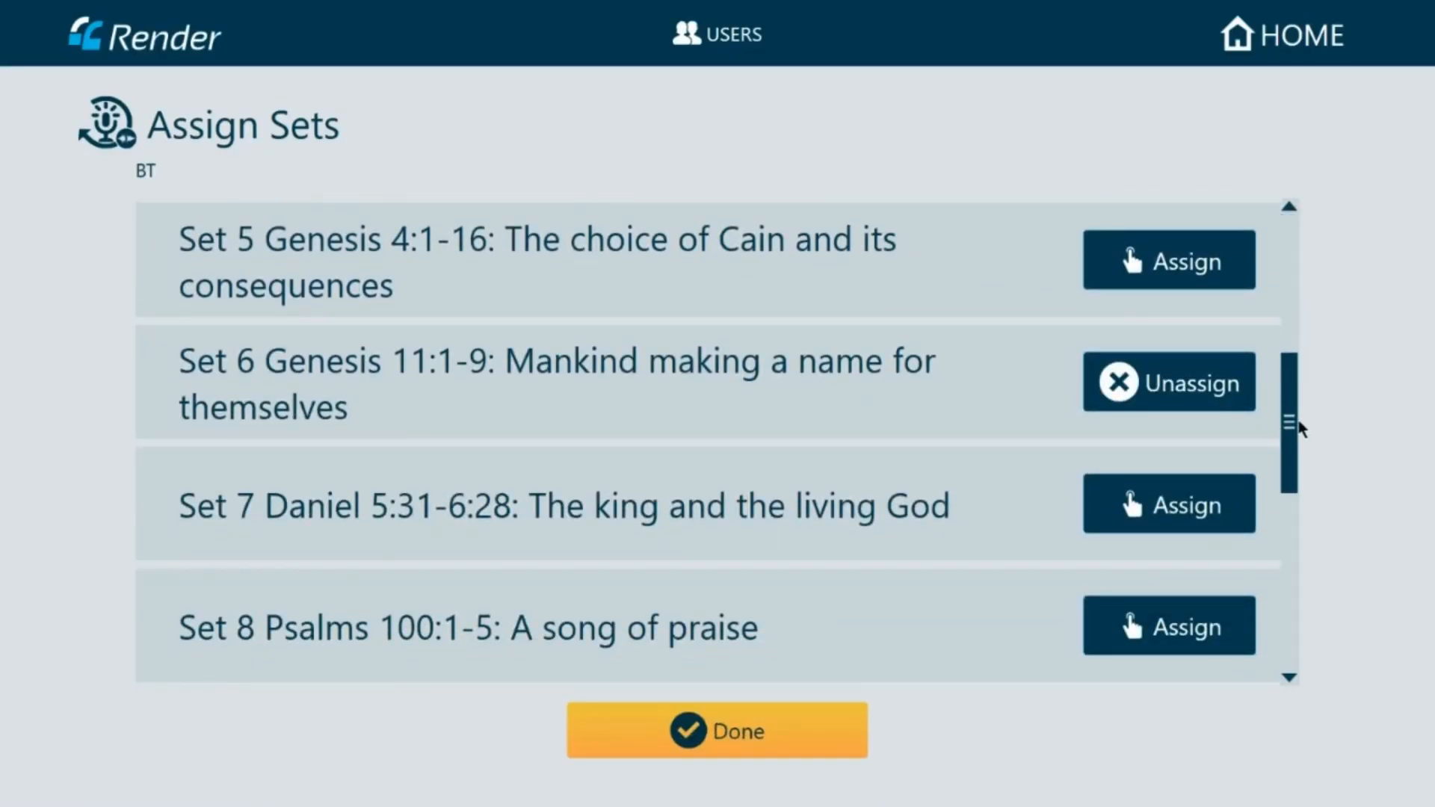
{"action": "left_click_drag", "start_coordinate": [1290, 417], "coordinate": [1291, 490]}
{"action": "left_click", "coordinate": [1170, 495]}
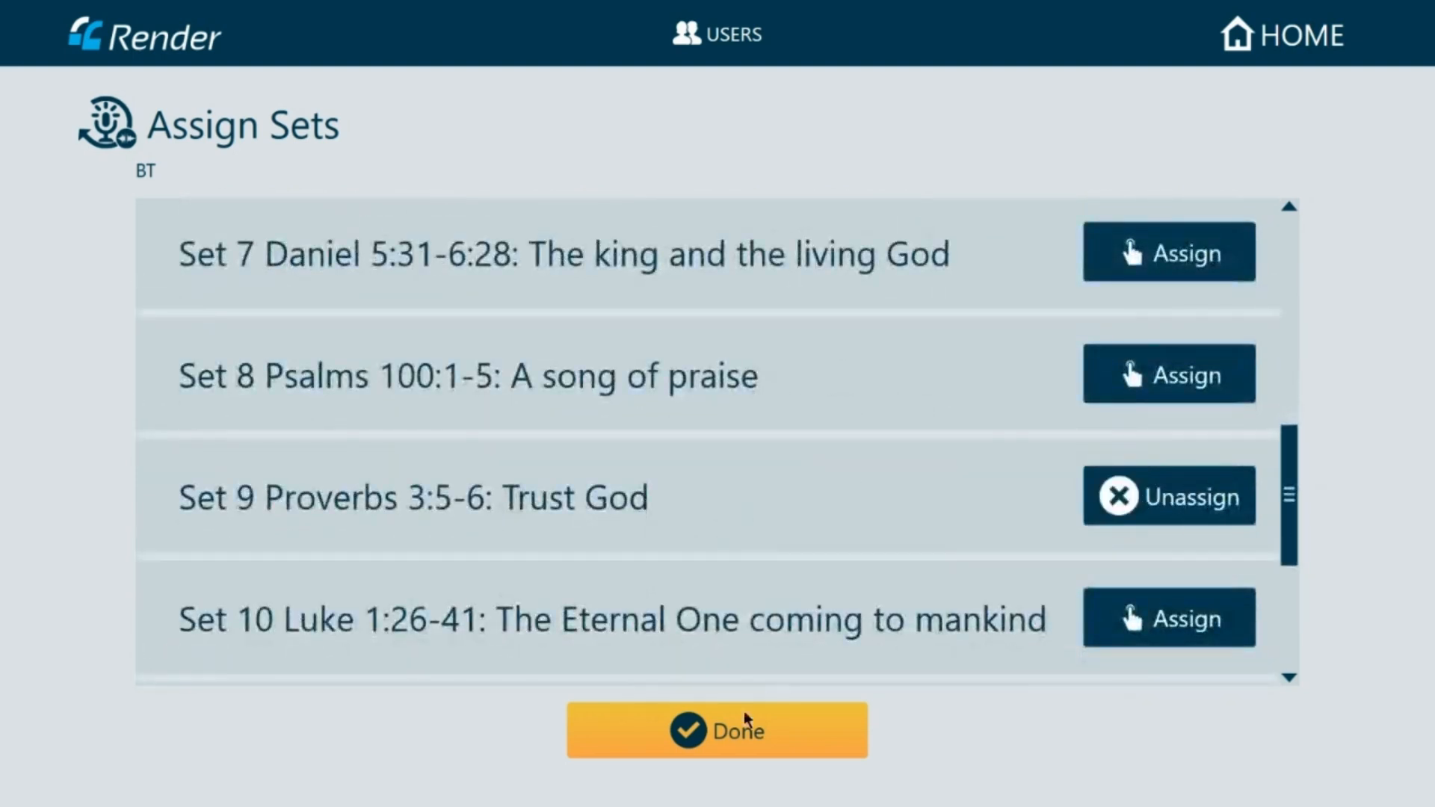
{"action": "left_click", "coordinate": [731, 740]}
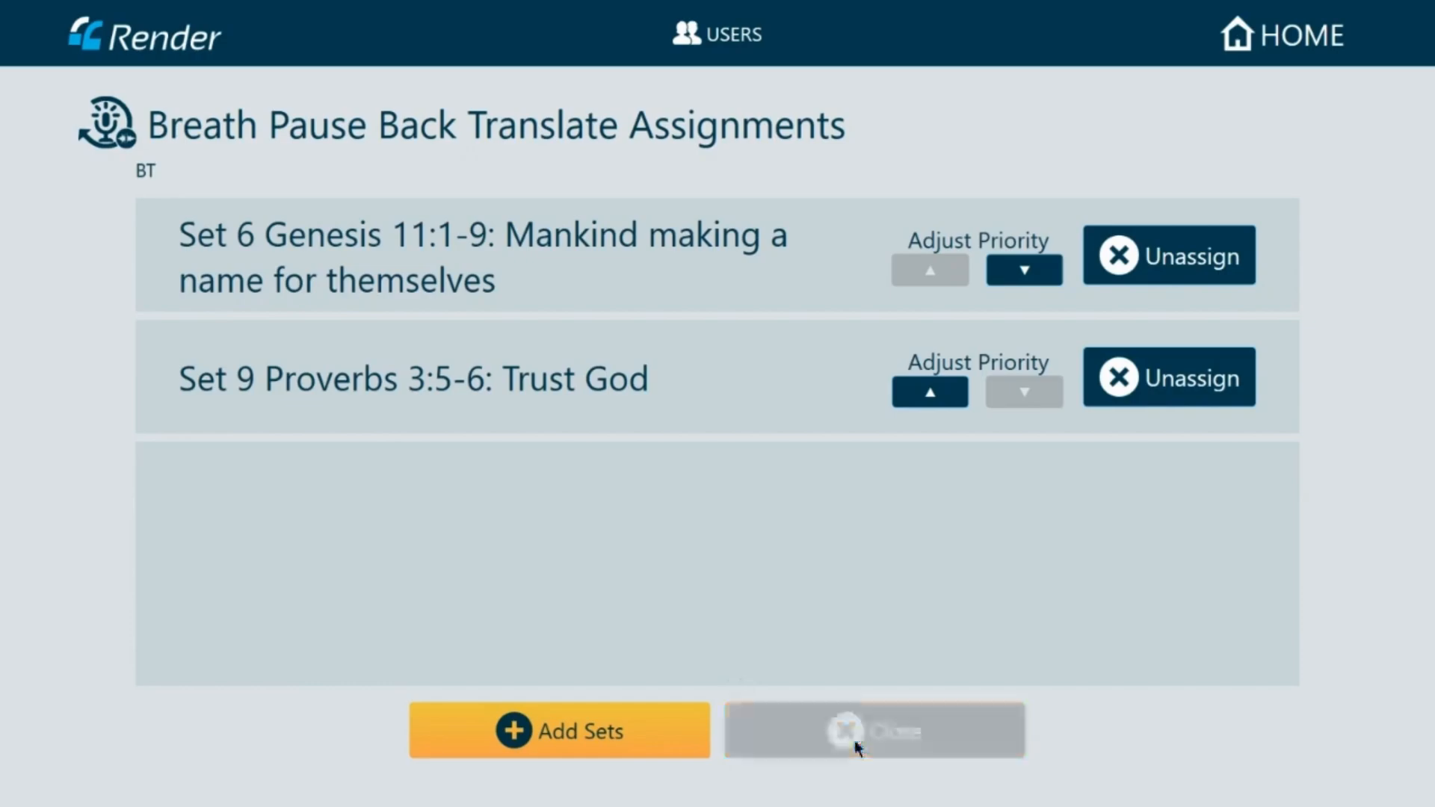
{"action": "left_click", "coordinate": [858, 746]}
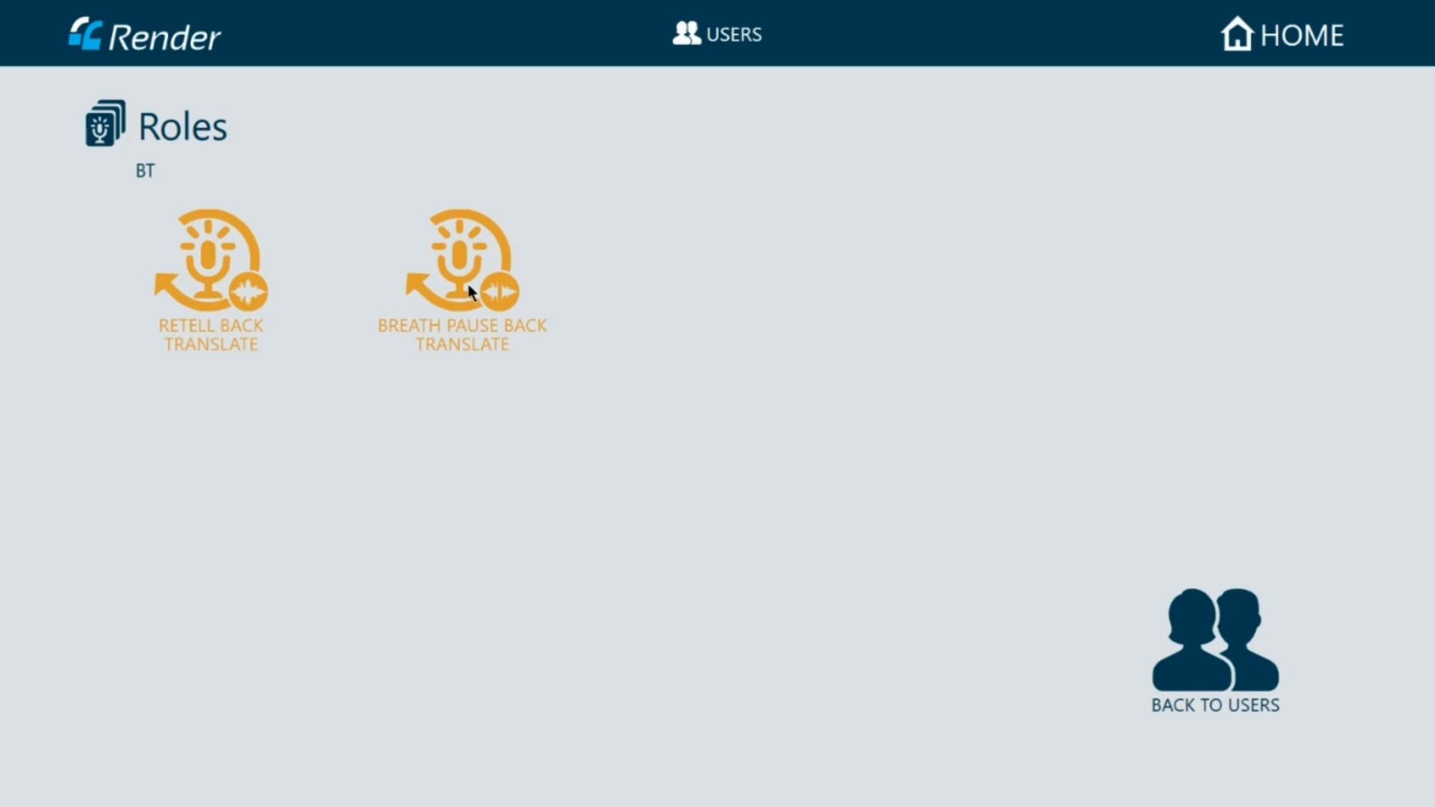
Assign Set 6 Genesis 11:1-9 and Set 9 Proverbs 3:5-6 to the Consultant user's Consultant Check role, and return to the user list
{"action": "left_click", "coordinate": [1242, 647]}
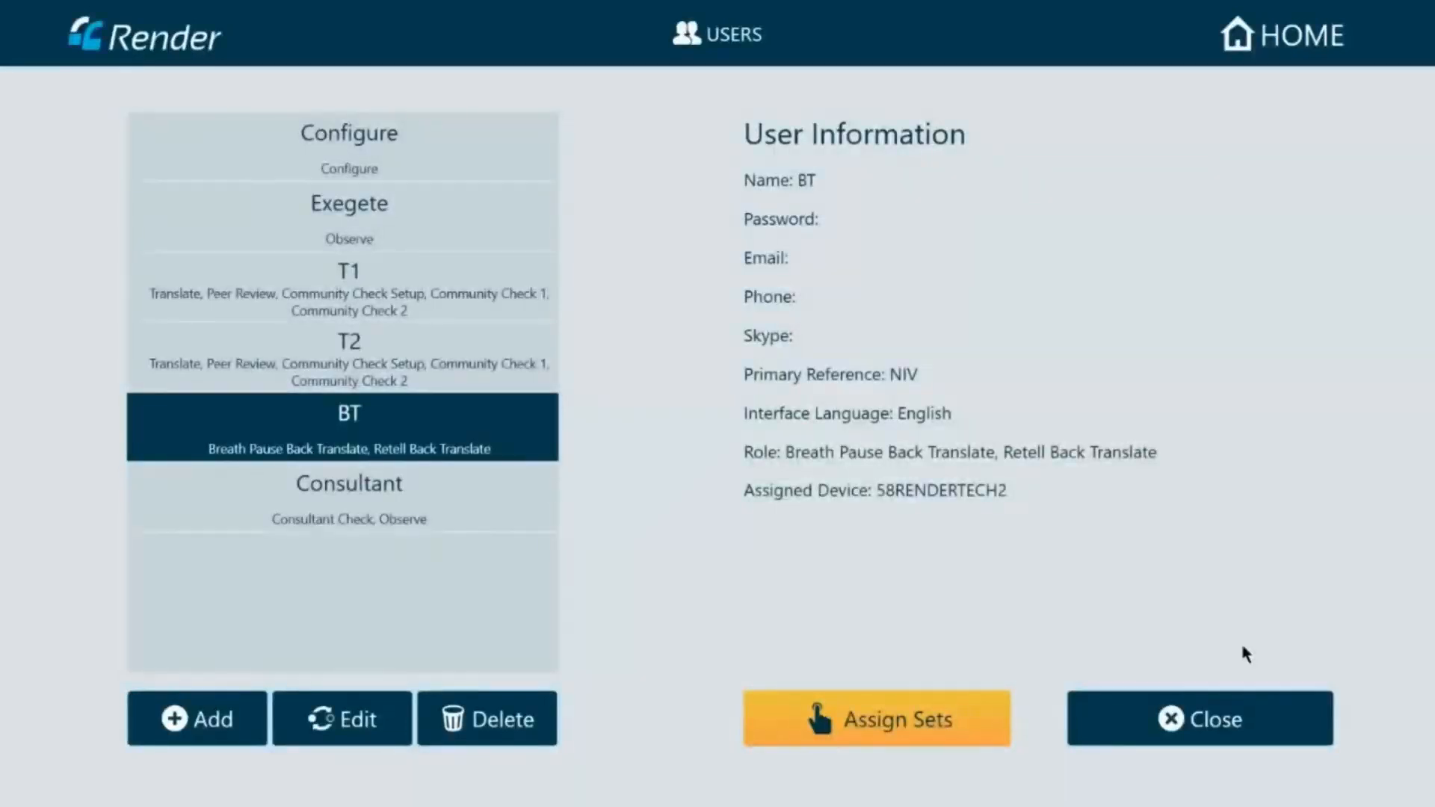
{"action": "left_click", "coordinate": [405, 504]}
{"action": "left_click", "coordinate": [798, 736]}
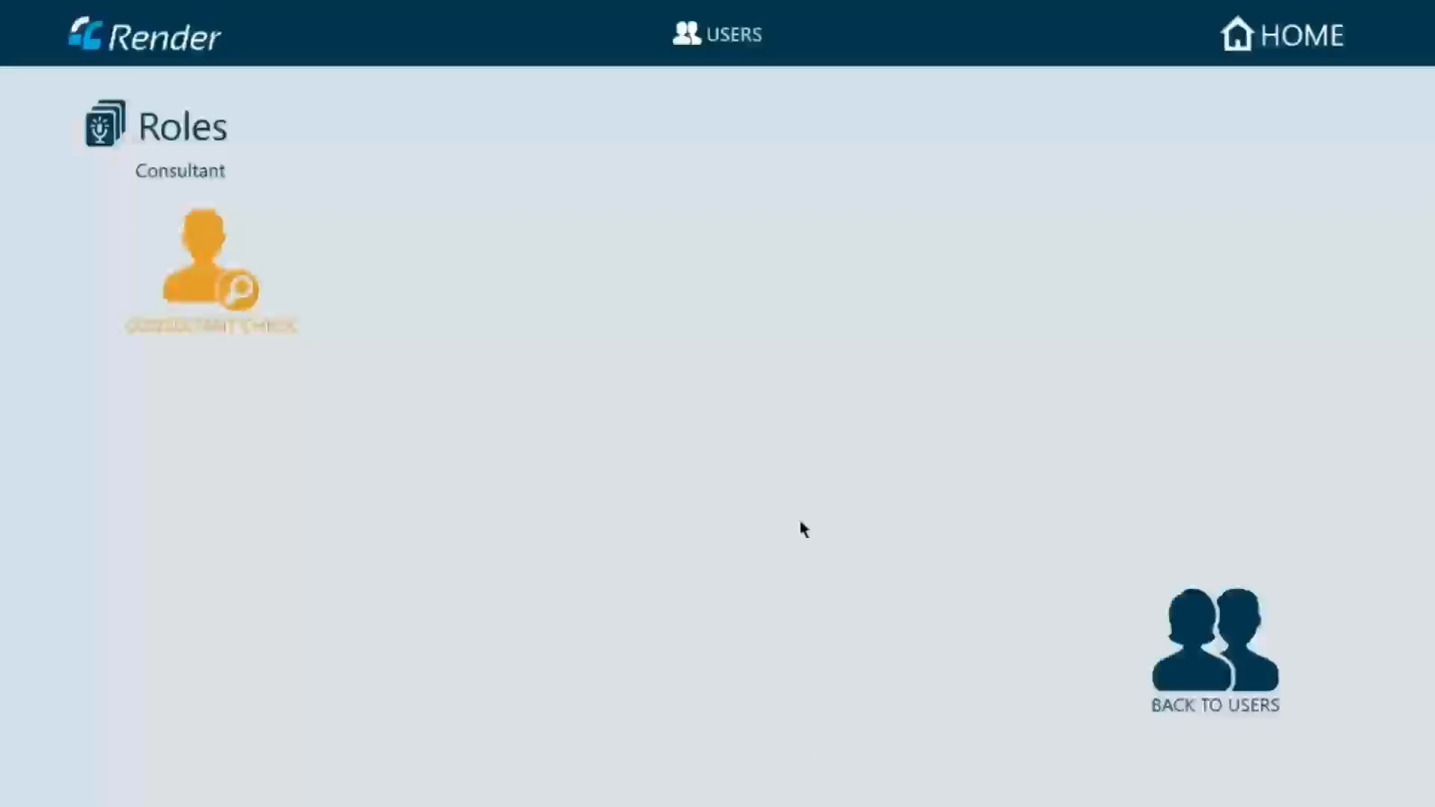
{"action": "left_click", "coordinate": [190, 279]}
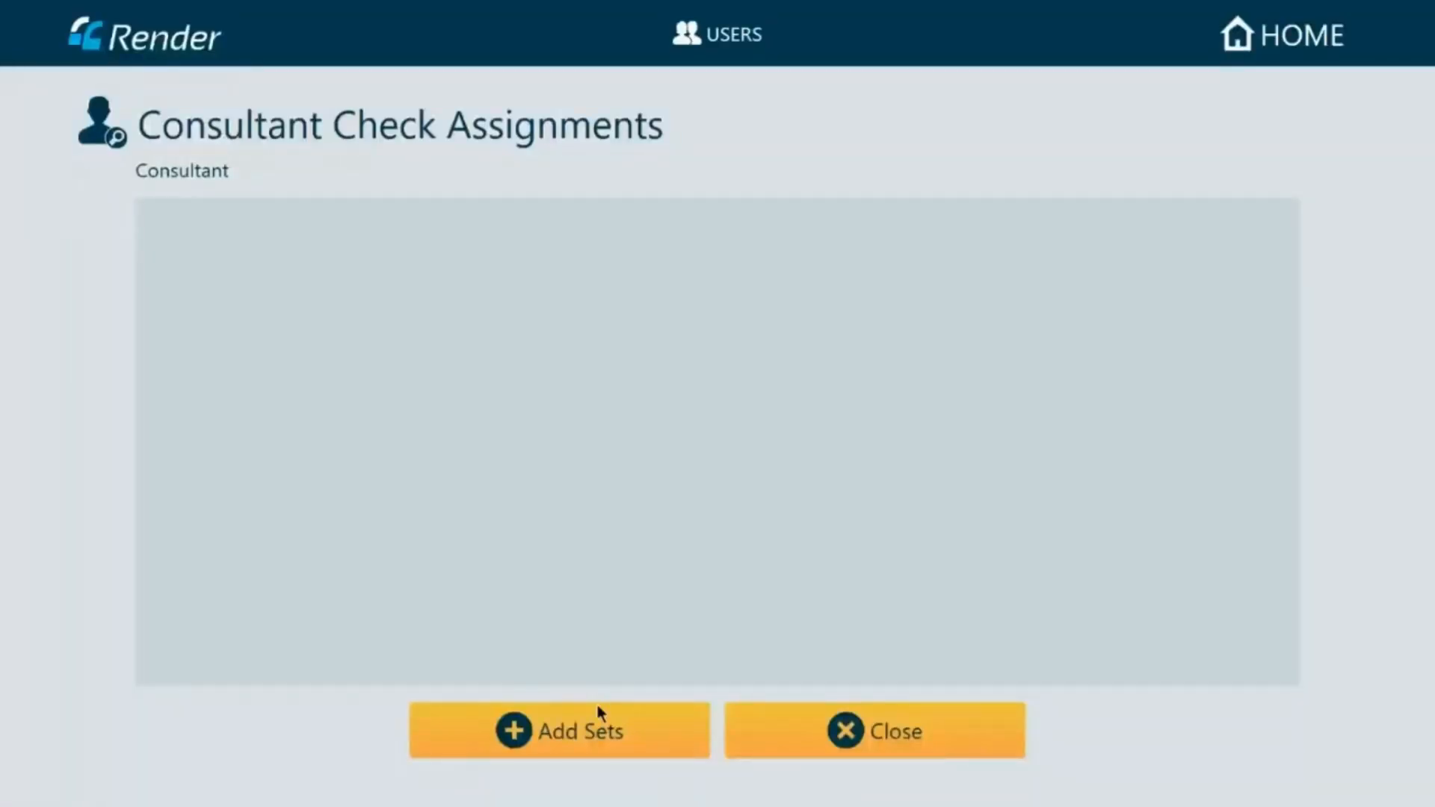
{"action": "left_click", "coordinate": [594, 723]}
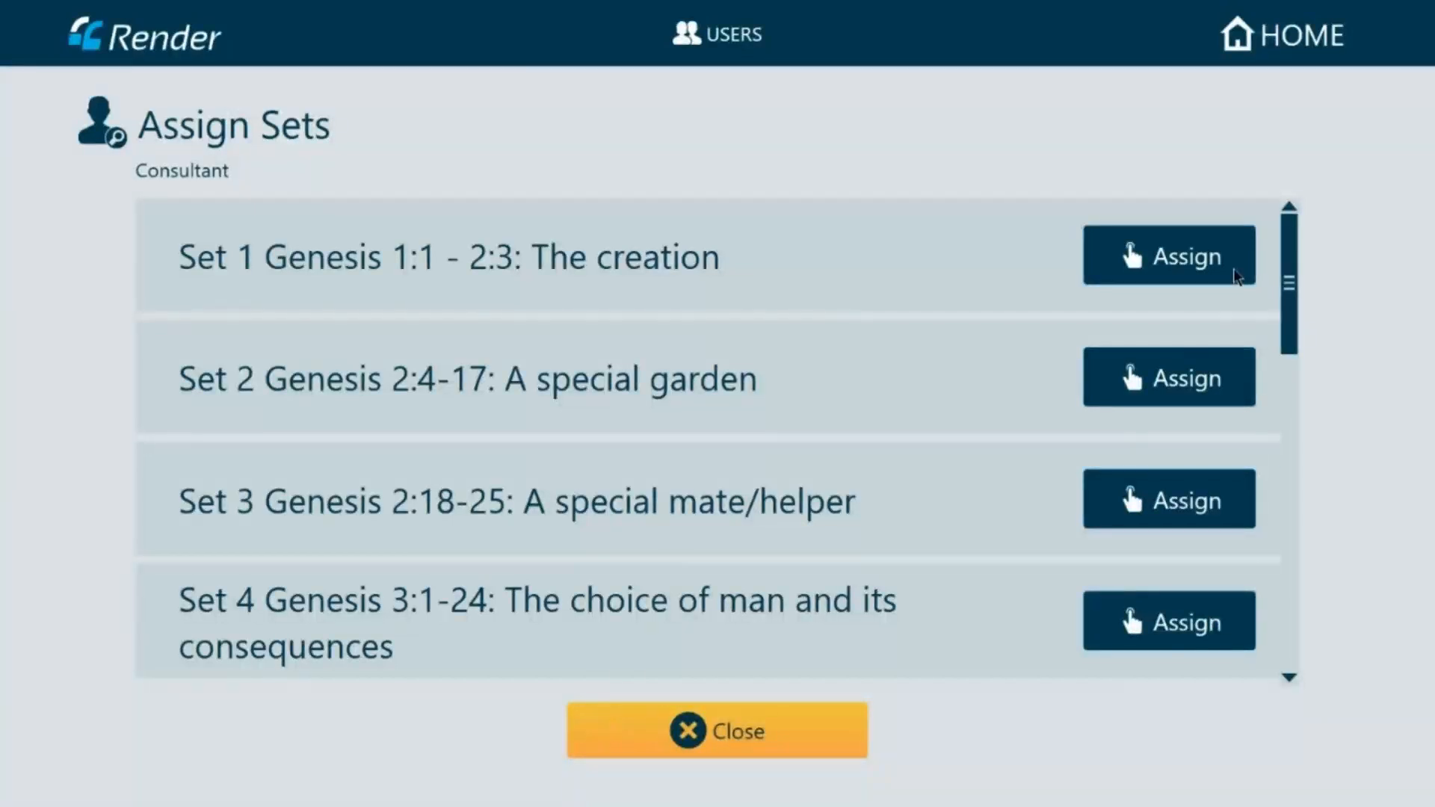
{"action": "left_click_drag", "start_coordinate": [1295, 282], "coordinate": [1283, 548]}
{"action": "left_click", "coordinate": [1179, 376]}
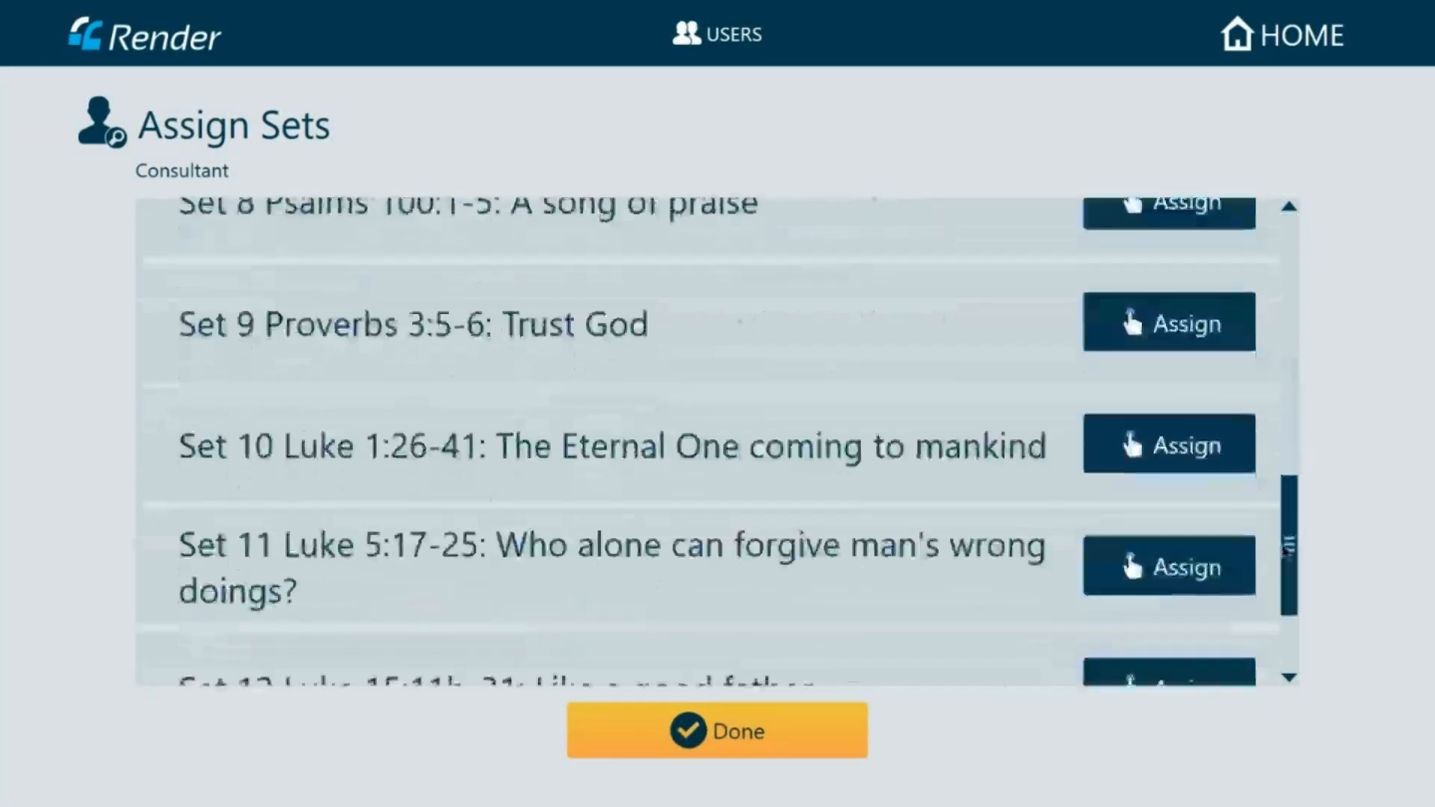
{"action": "left_click", "coordinate": [1175, 337]}
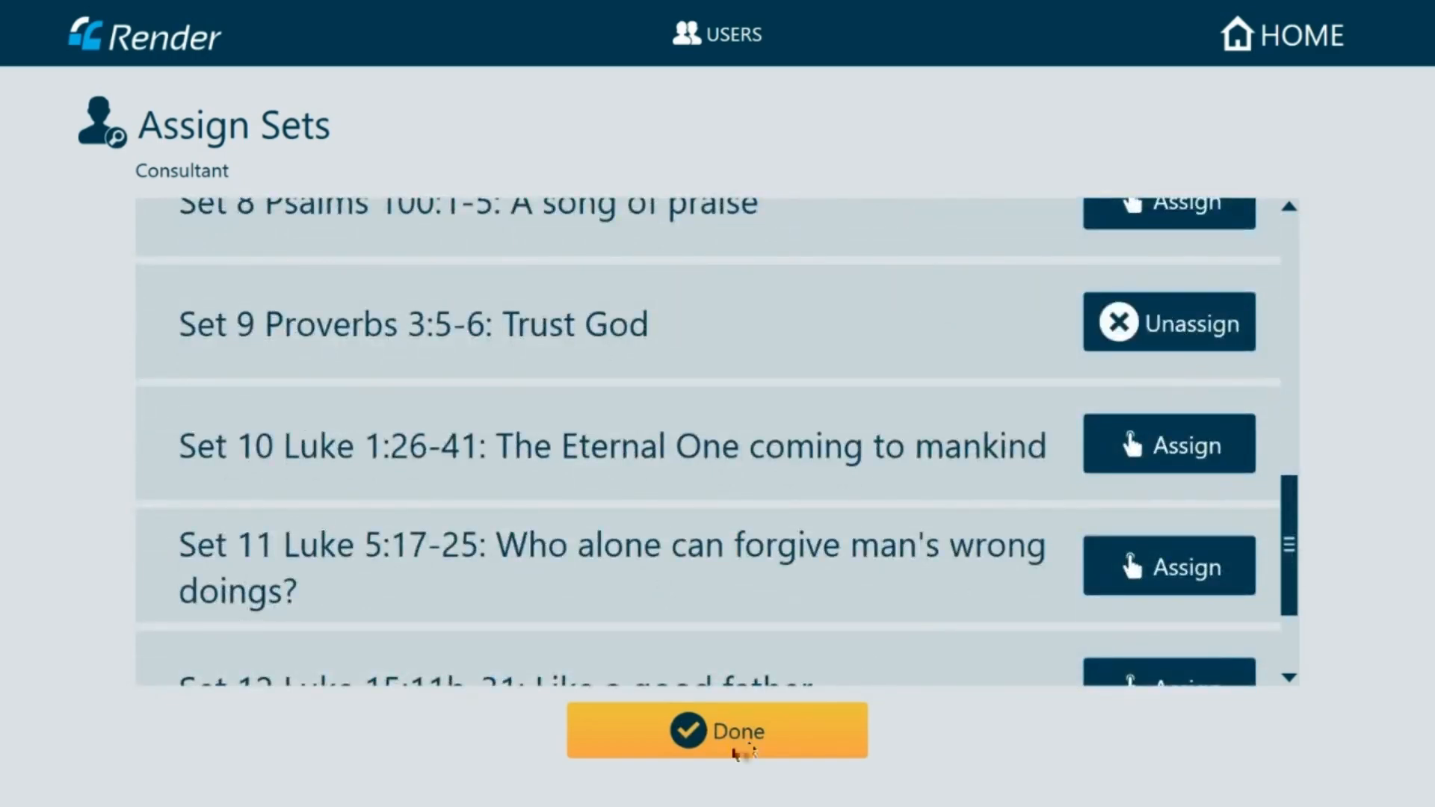
{"action": "left_click", "coordinate": [735, 754]}
{"action": "left_click", "coordinate": [879, 733]}
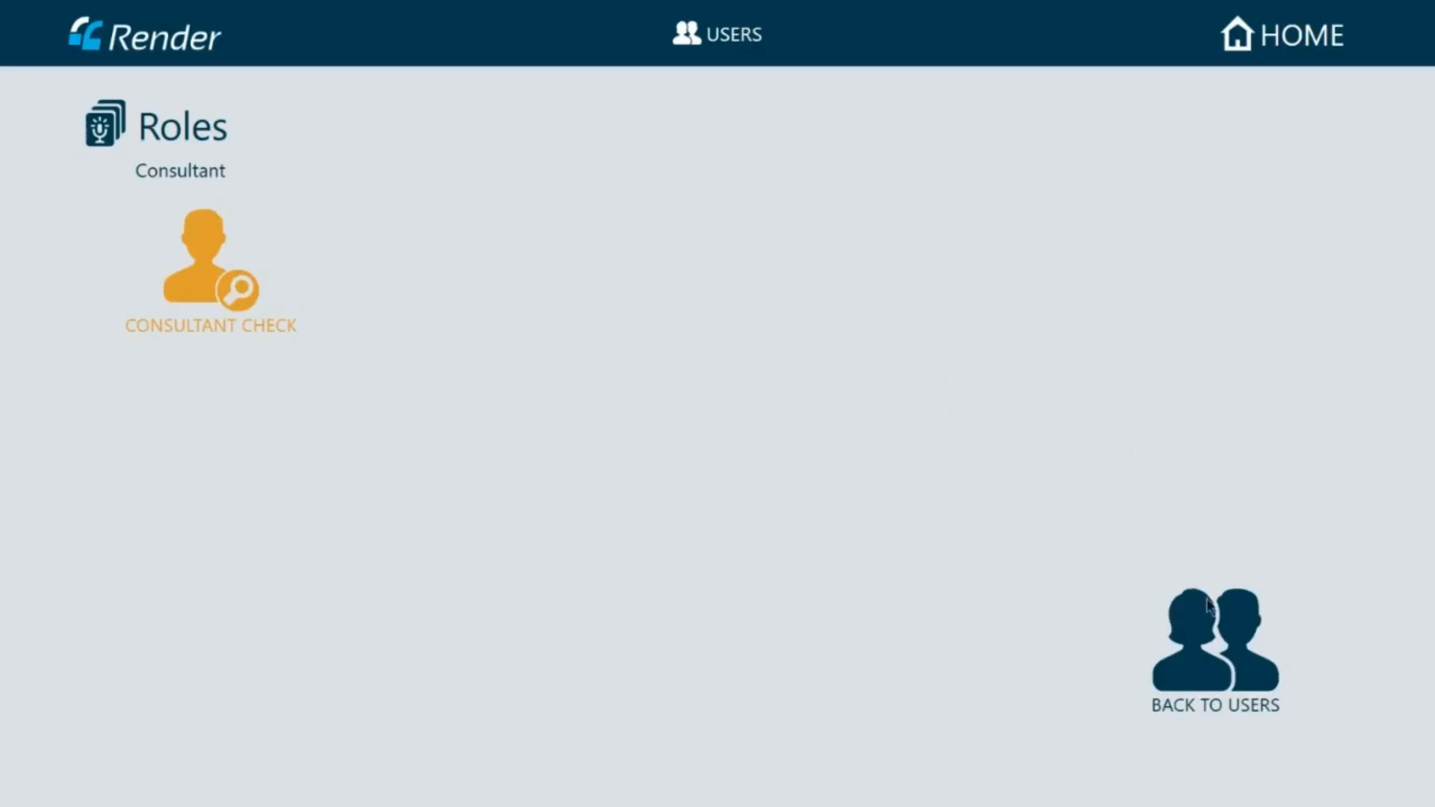
{"action": "left_click", "coordinate": [1216, 630]}
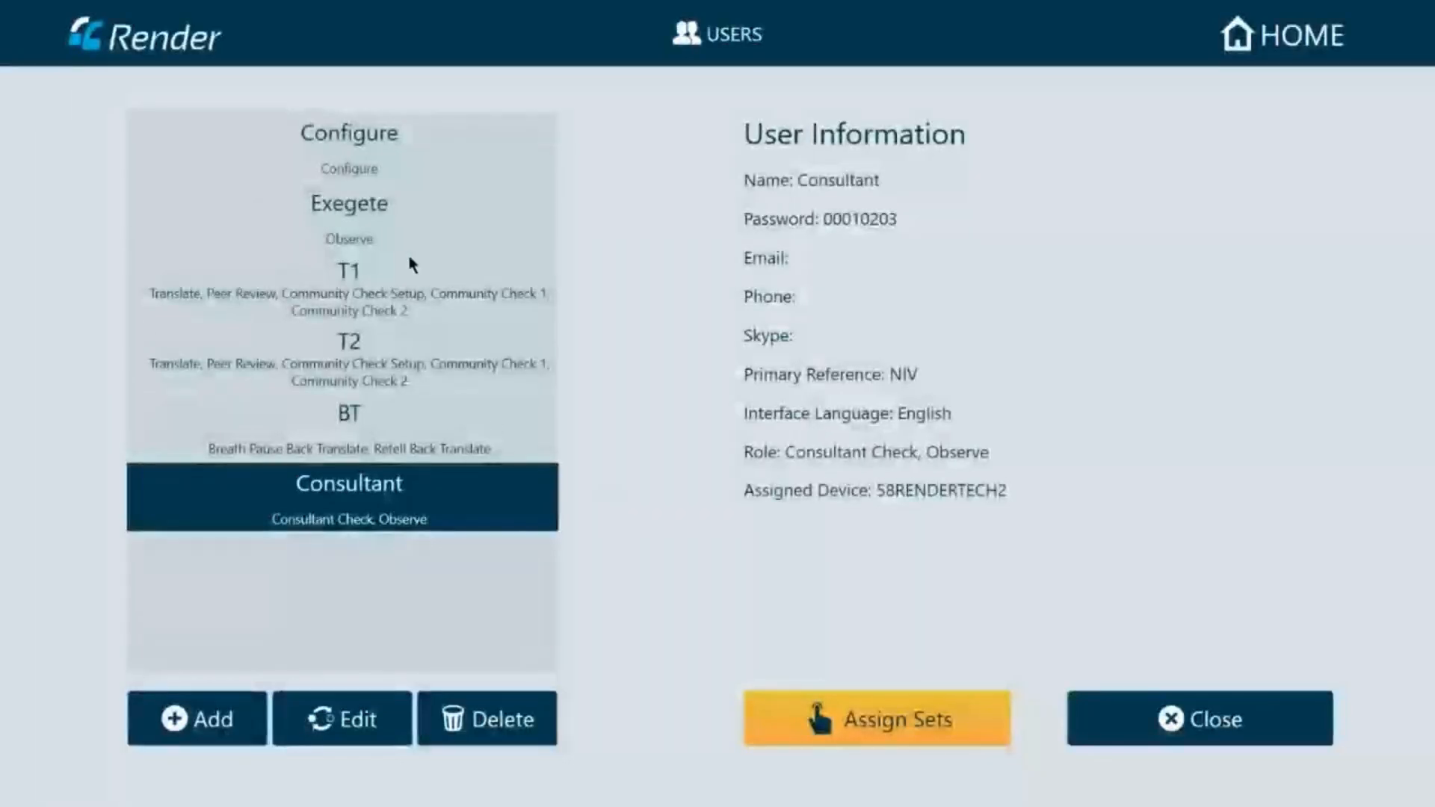